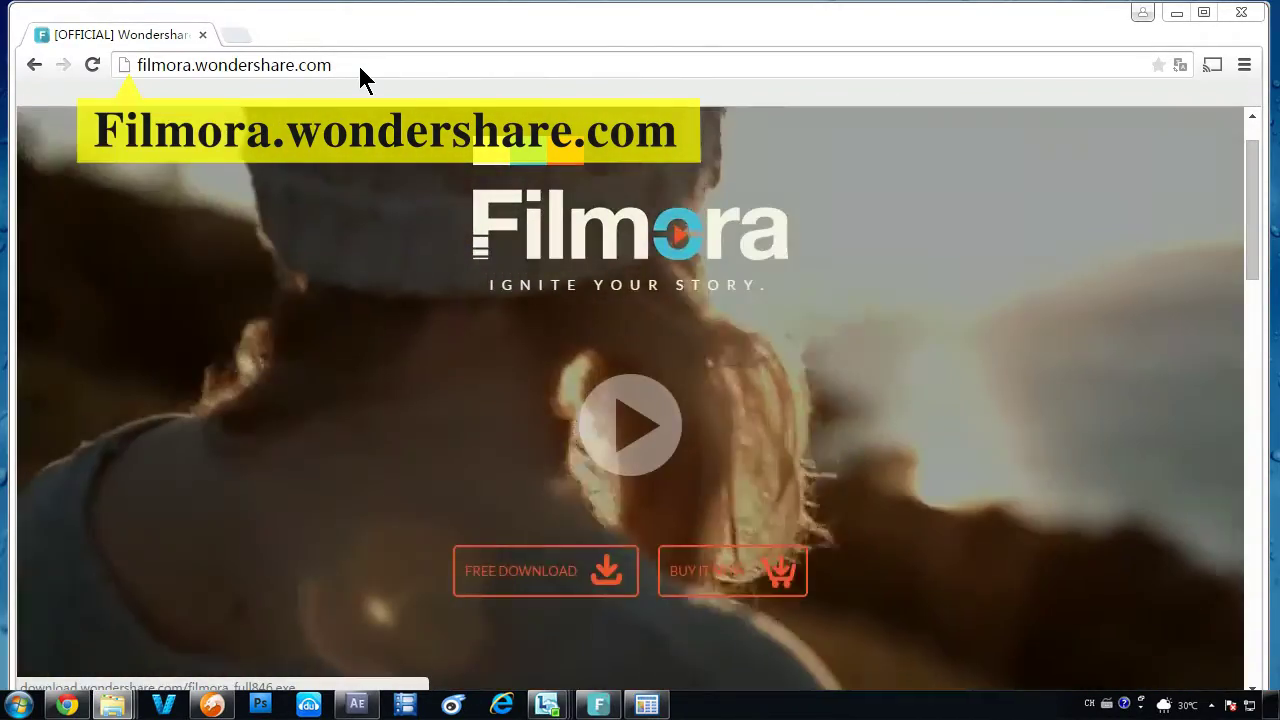
- Start downloading the free Filmora installer from the Filmora homepage
click(561, 578)
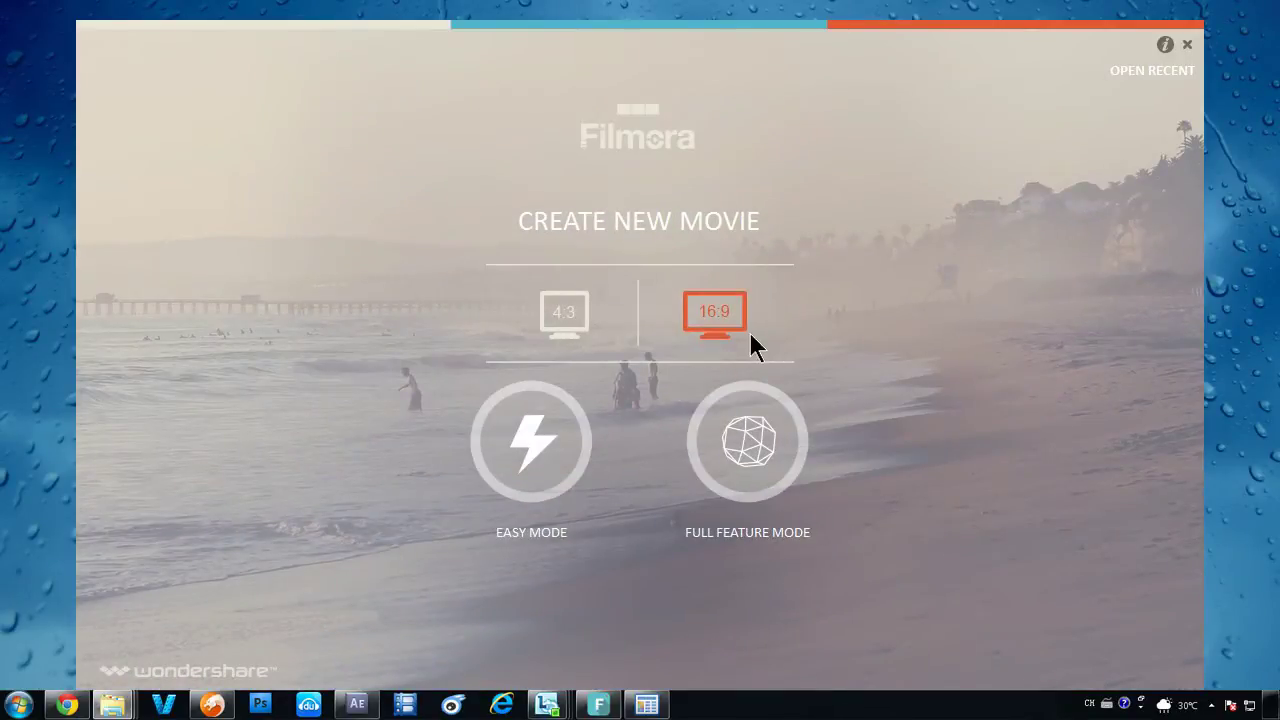
- Pick the 16:9 widescreen aspect ratio and enter Full Feature Mode
click(581, 318)
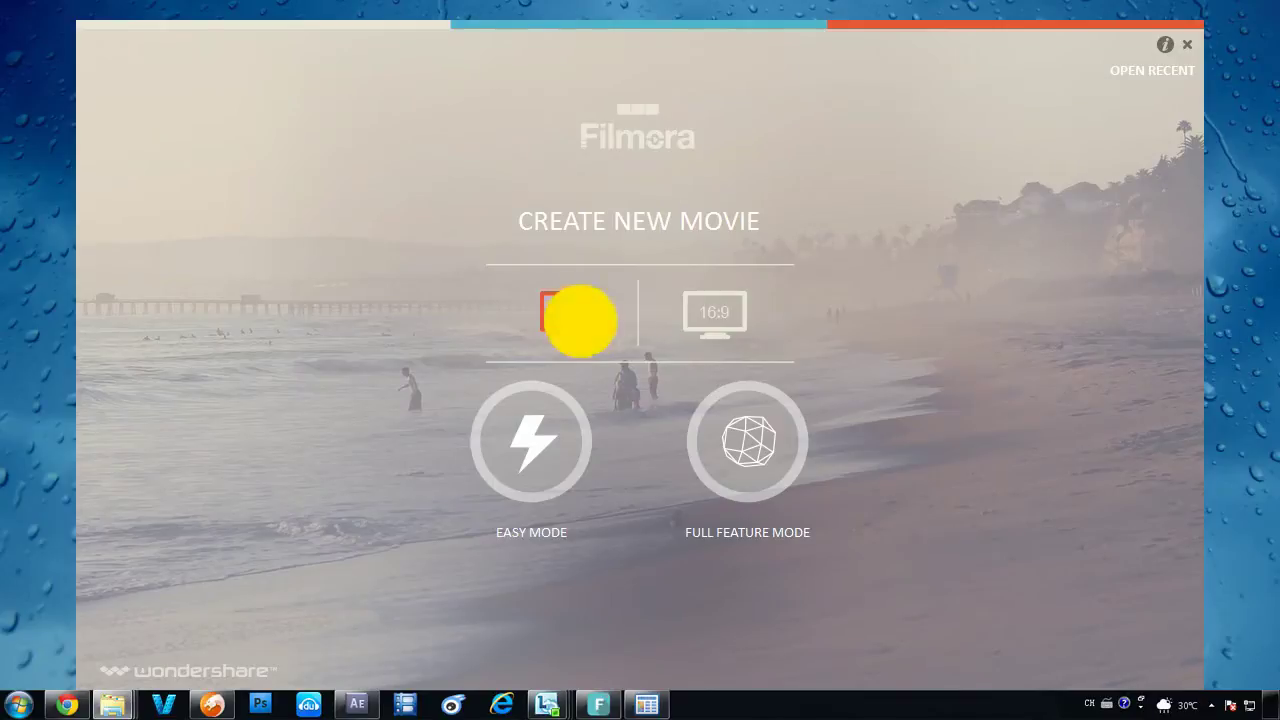
click(716, 320)
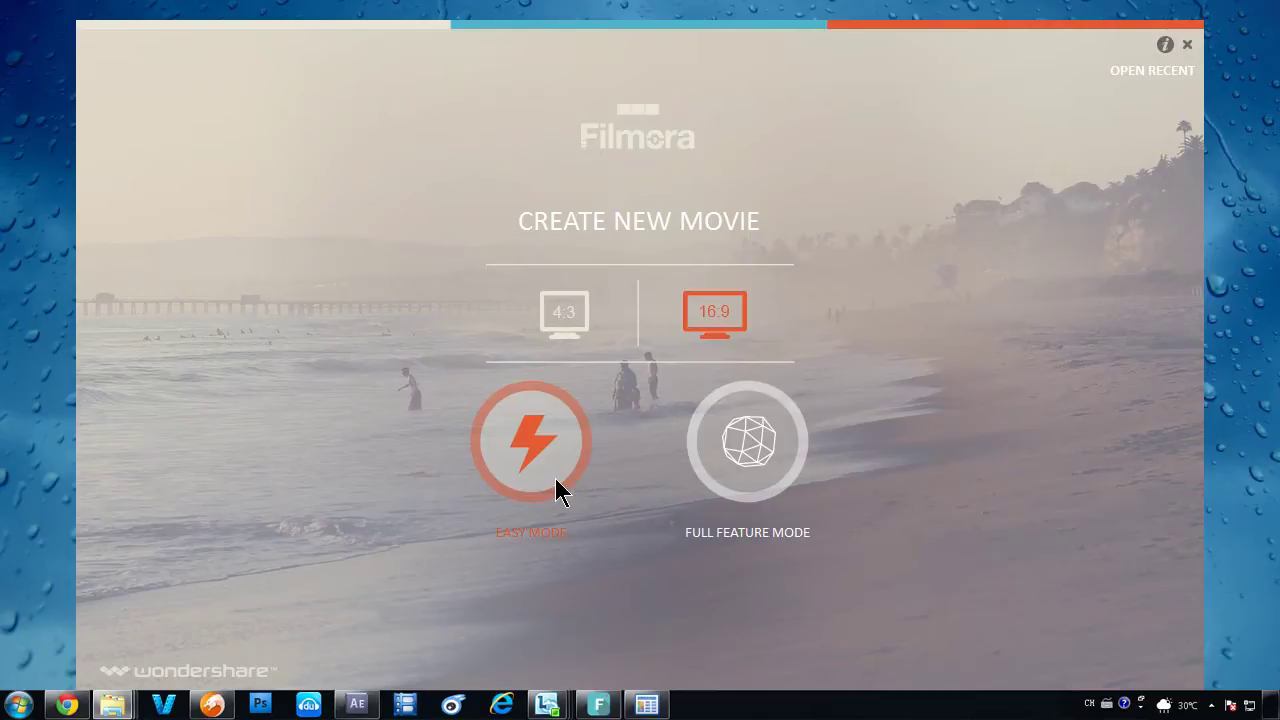
click(742, 468)
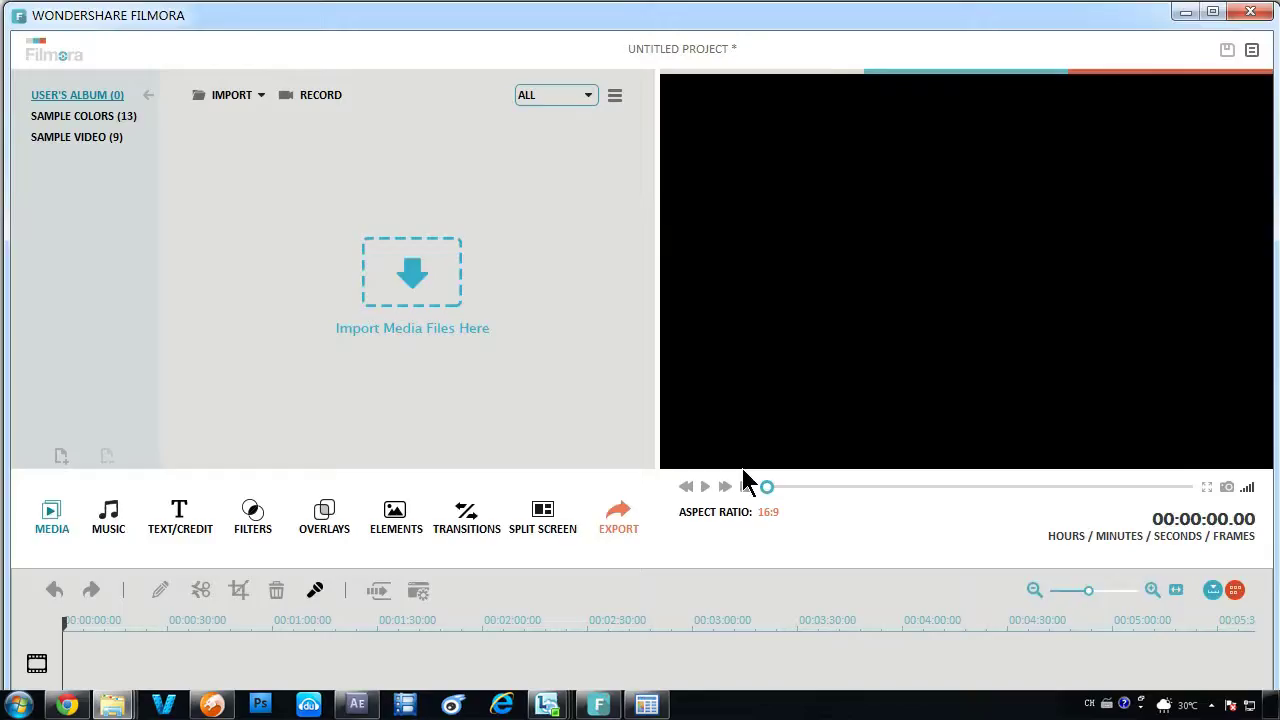
- Import shutterstock_v3516785 and shutterstock_v4654295, then play and pause a clip preview
click(211, 94)
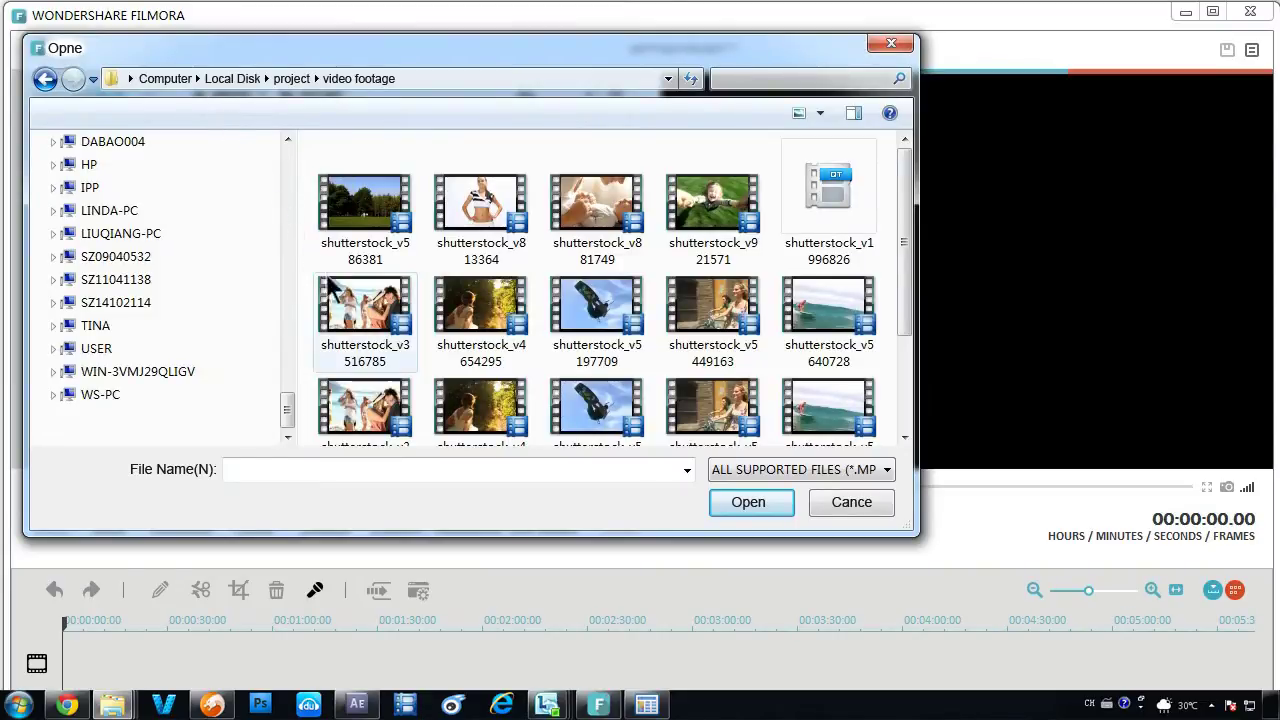
click(355, 320)
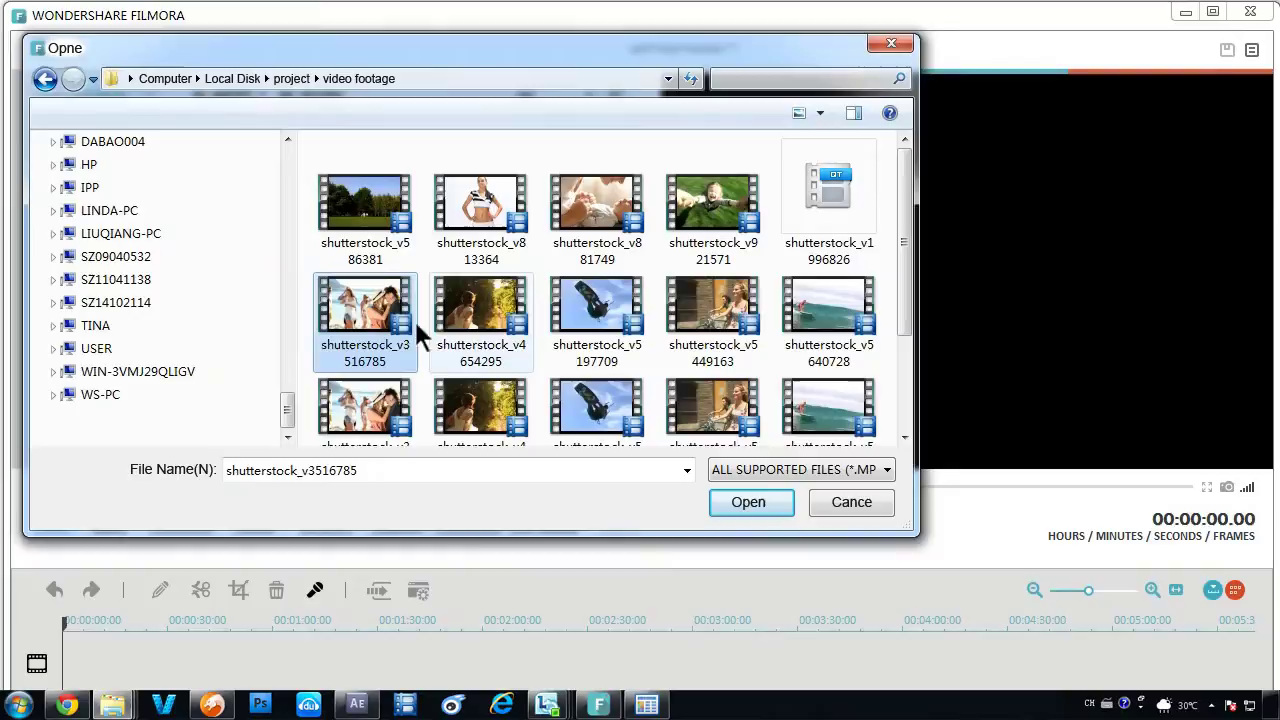
ctrl+click(445, 320)
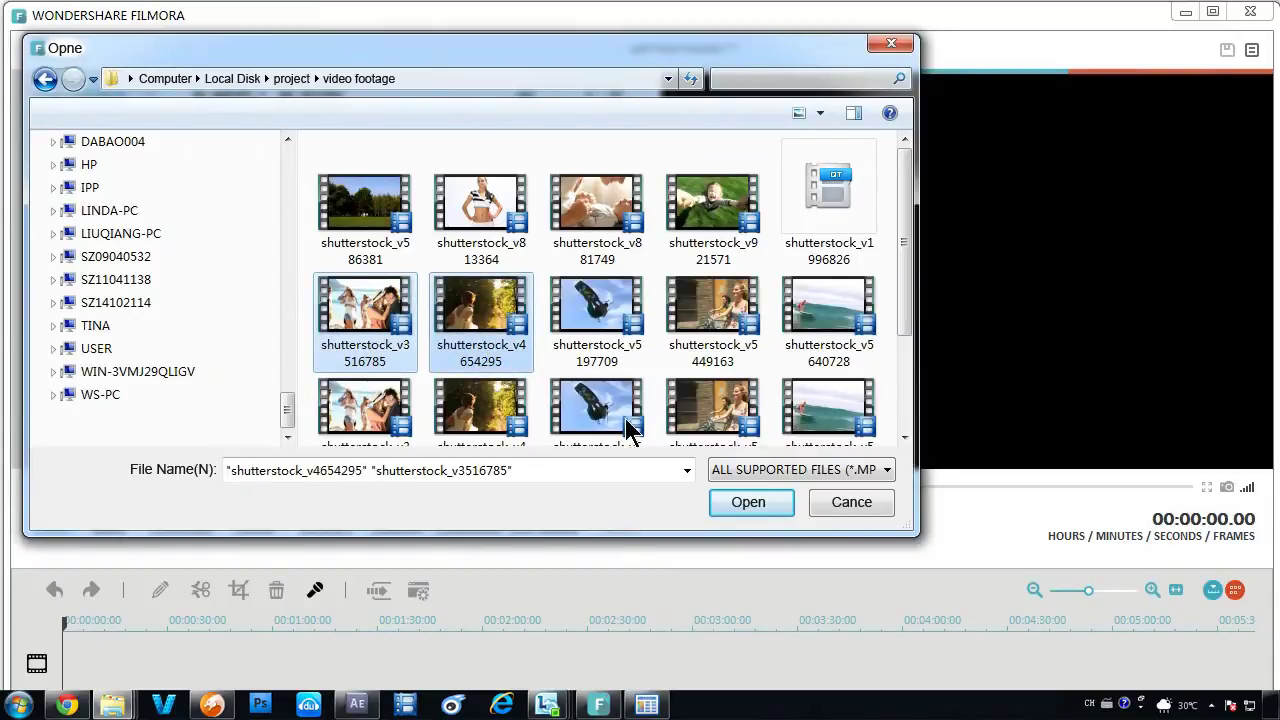
click(774, 511)
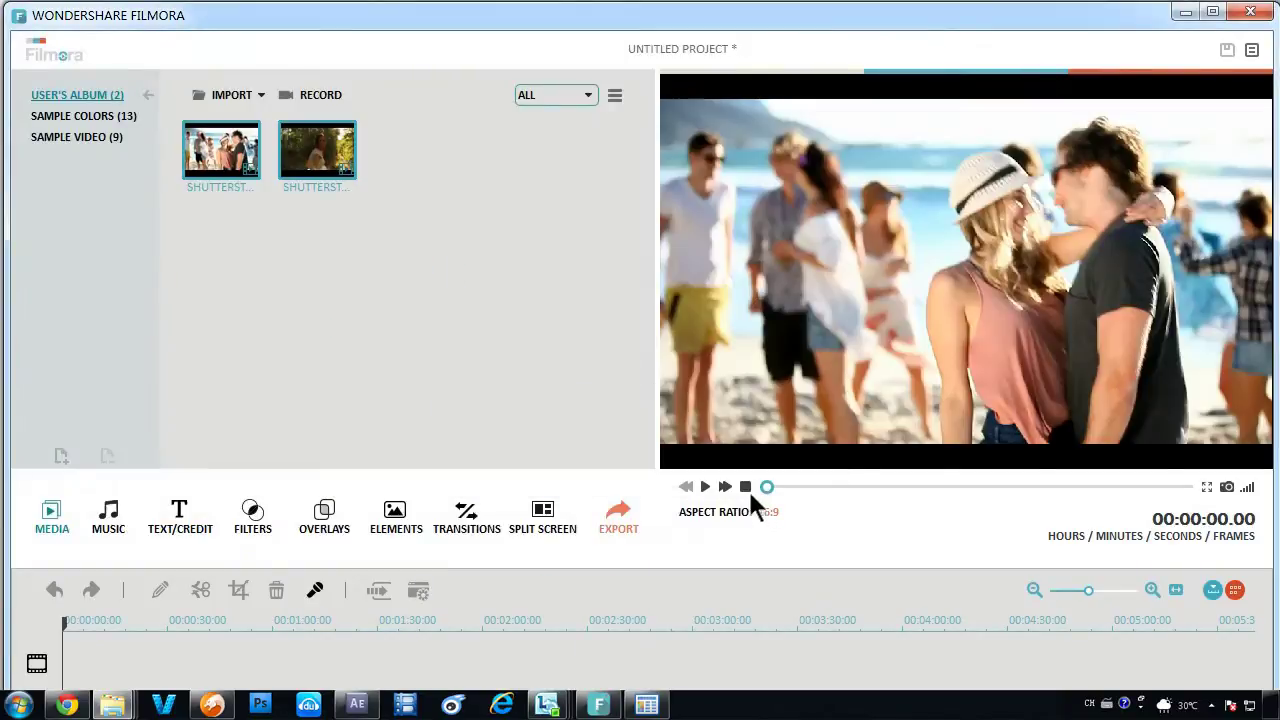
click(705, 487)
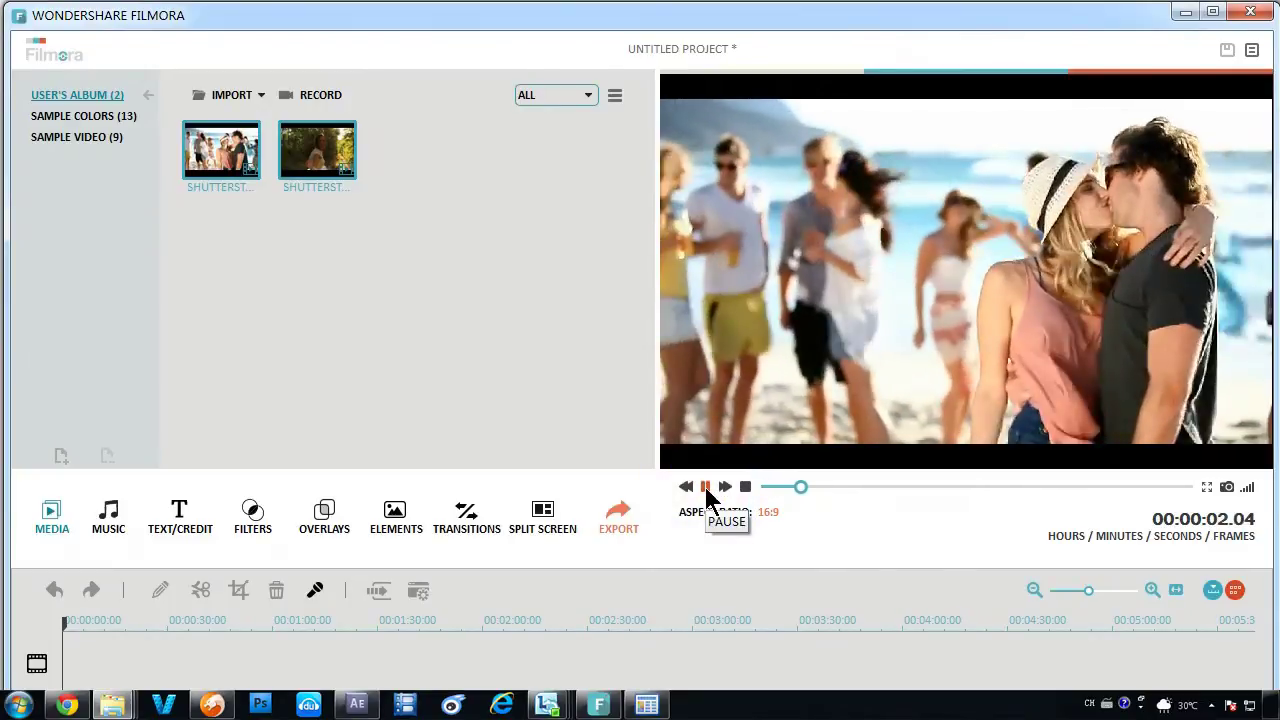
click(705, 487)
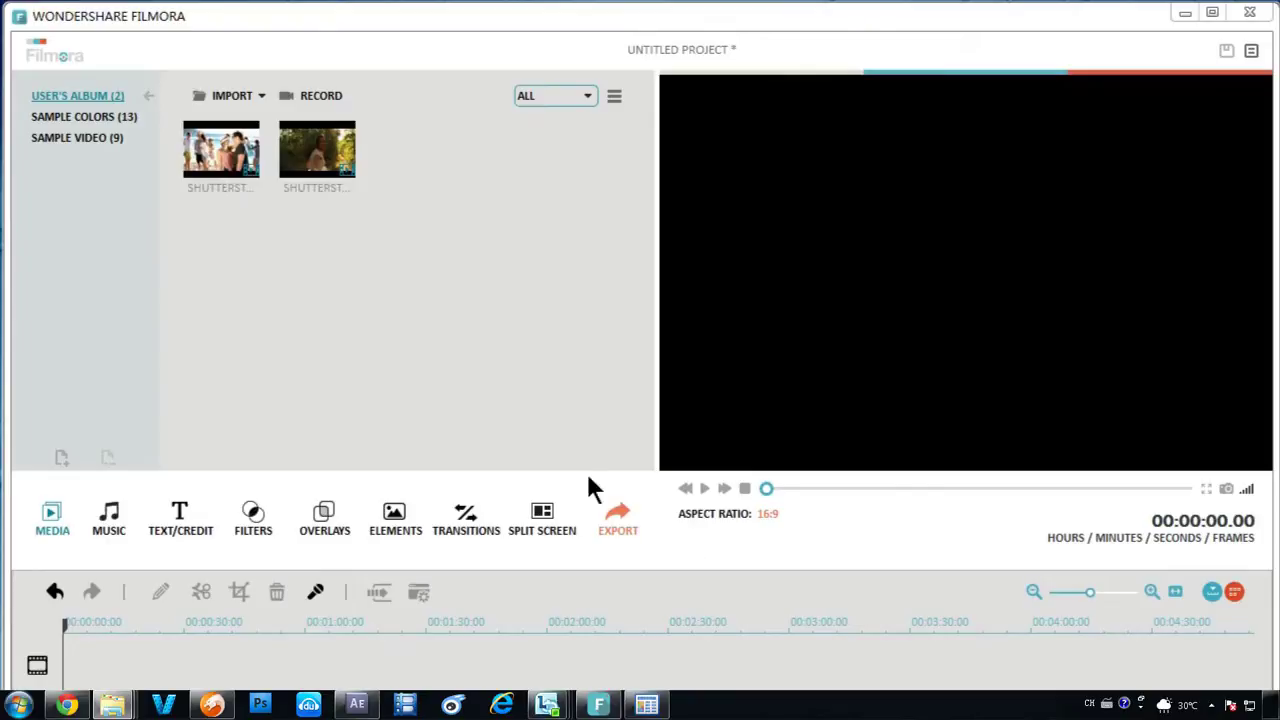
- Drag both clips onto the timeline, then slightly lower shutterstock_v3516785's saturation
drag(374, 182, 122, 498)
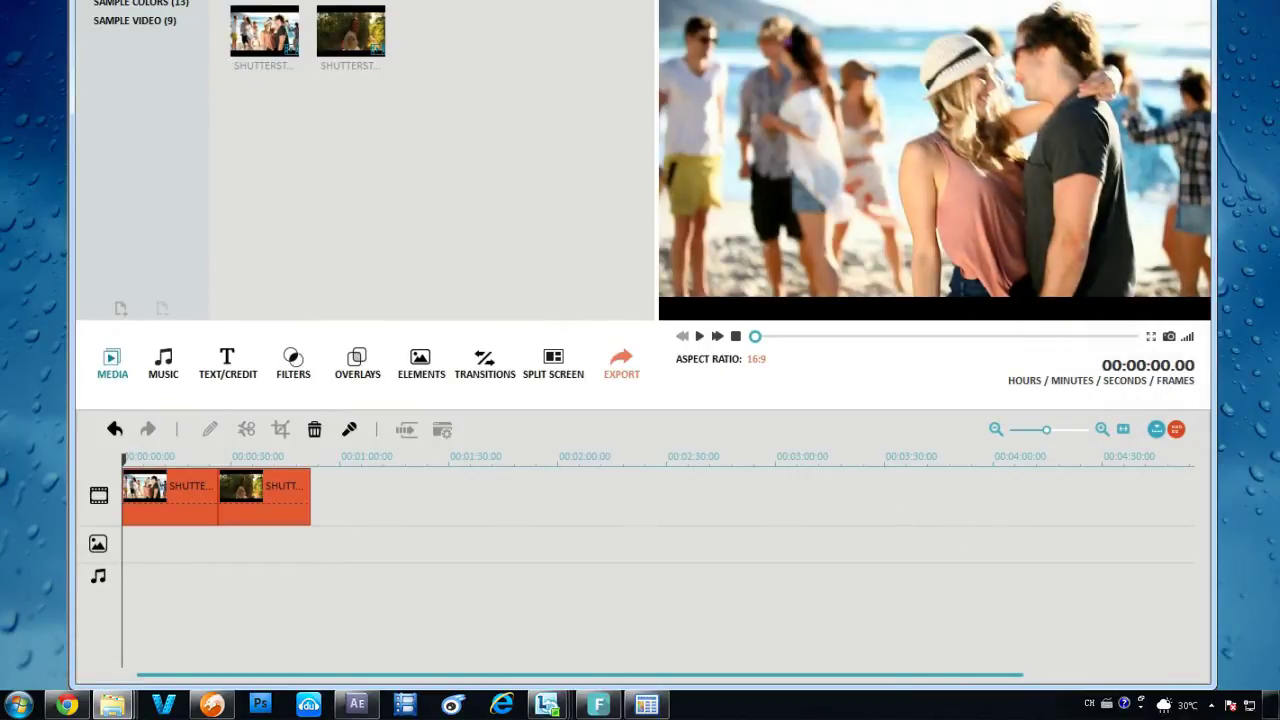
drag(1046, 424, 1056, 427)
click(329, 500)
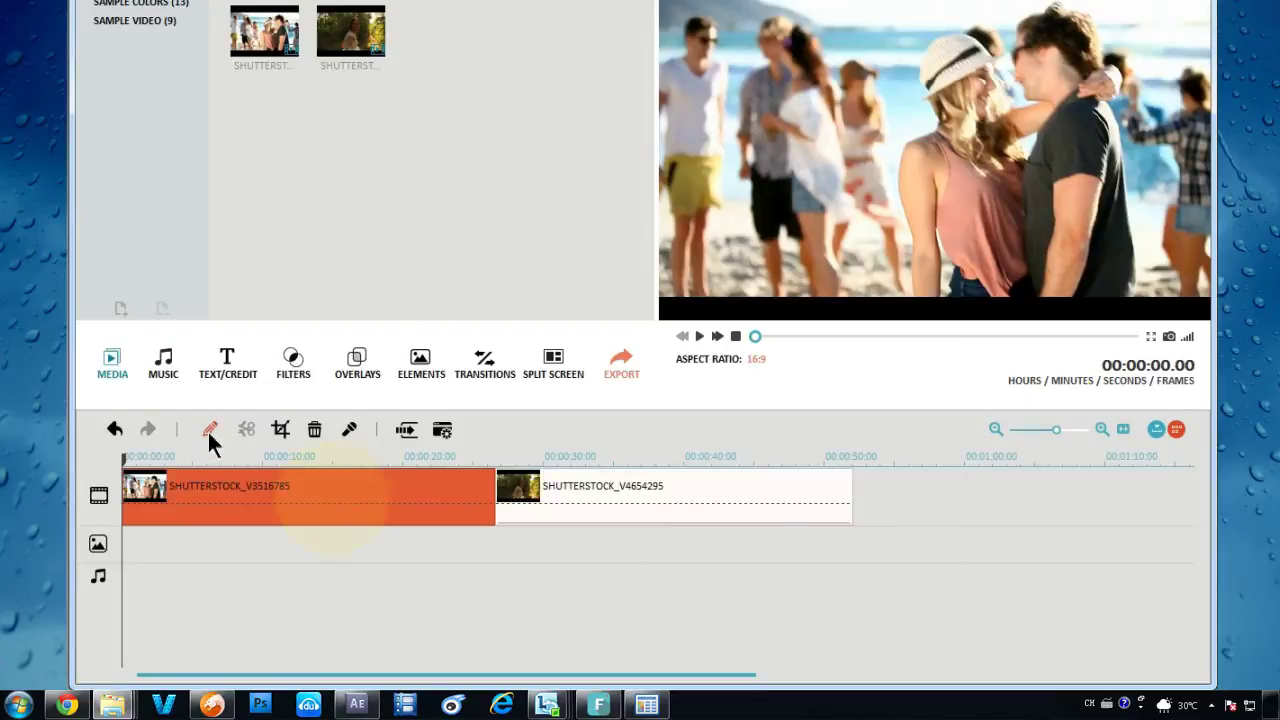
click(210, 429)
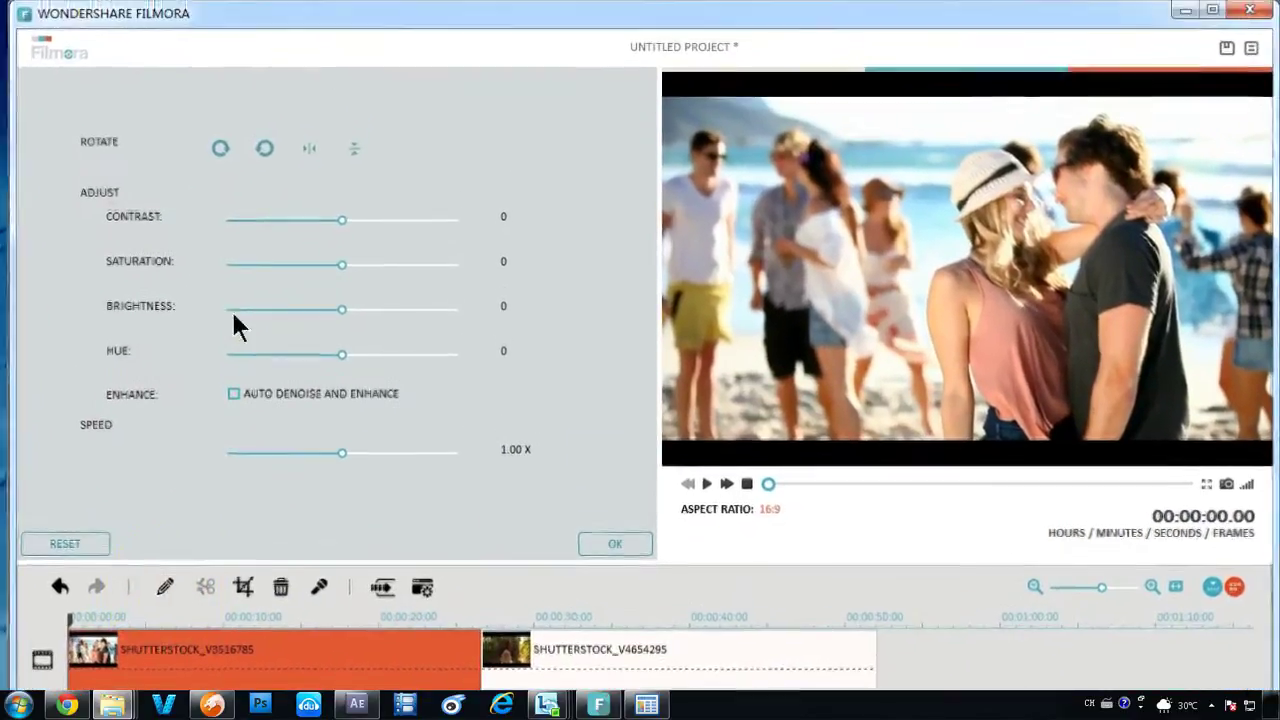
click(262, 149)
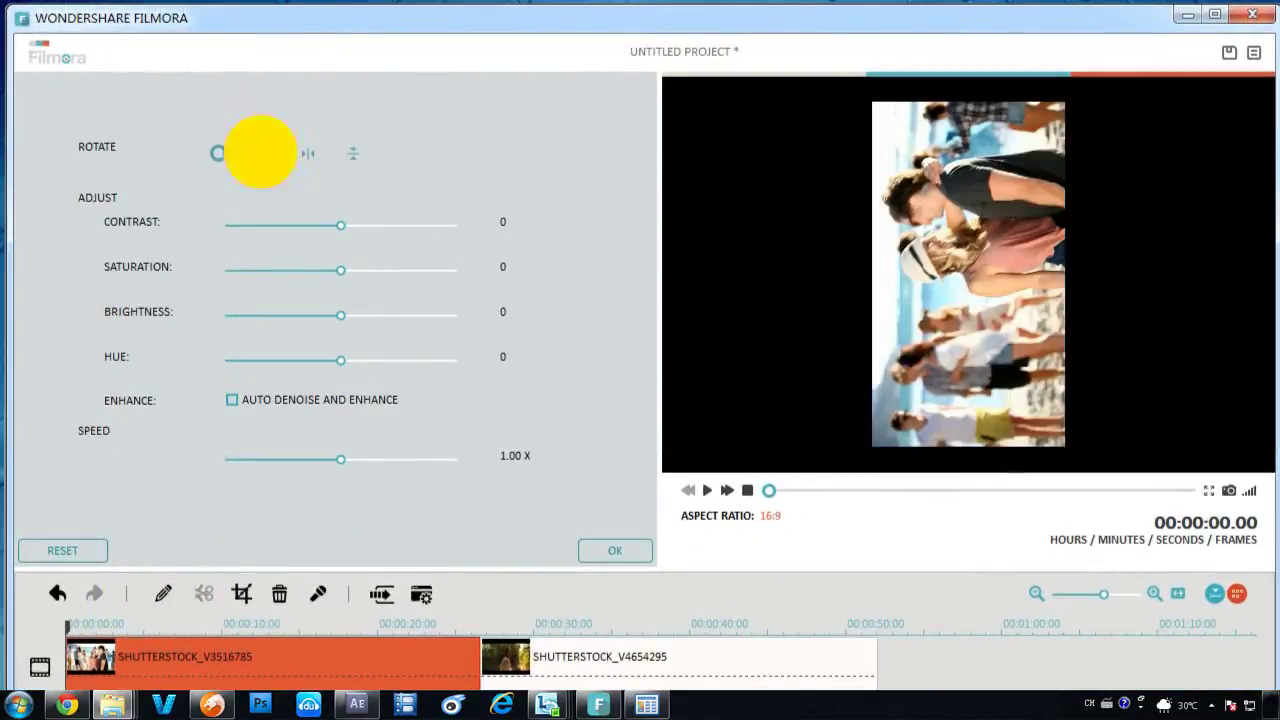
click(219, 149)
mouse_move(340, 270)
mouse_down()
mouse_move(423, 291)
mouse_move(394, 306)
mouse_move(305, 300)
mouse_move(340, 295)
mouse_up()
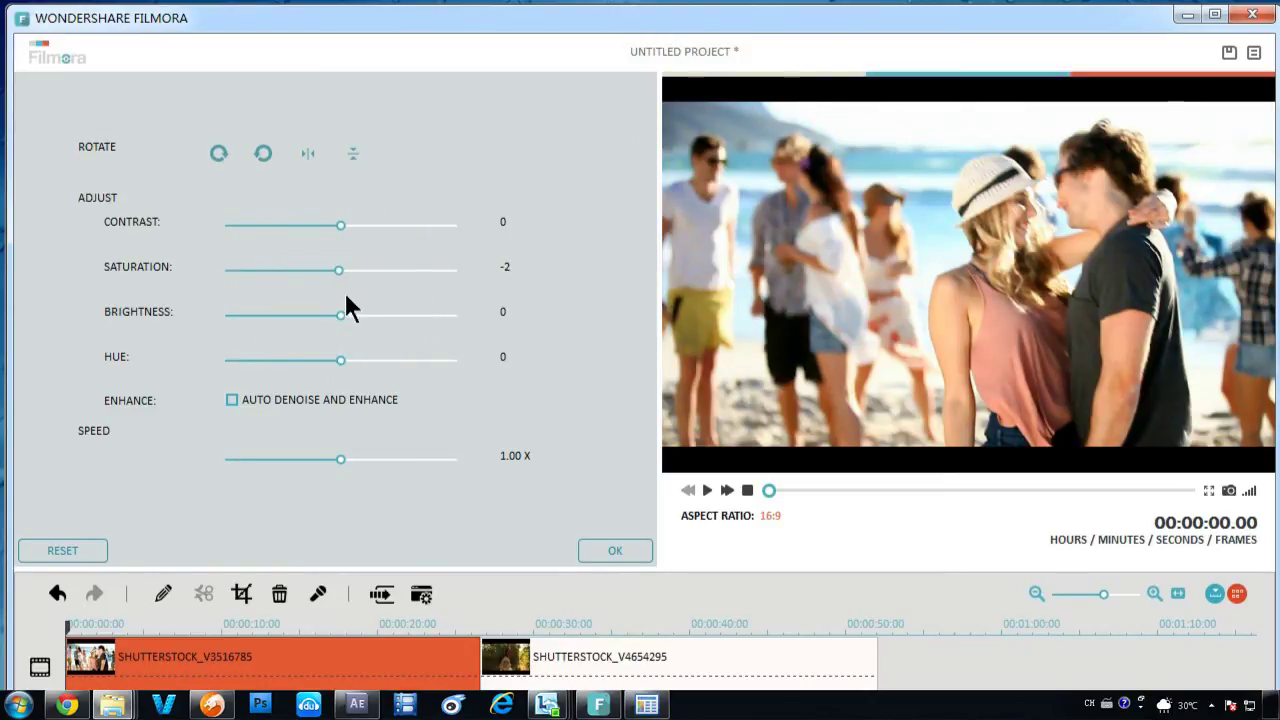
click(606, 554)
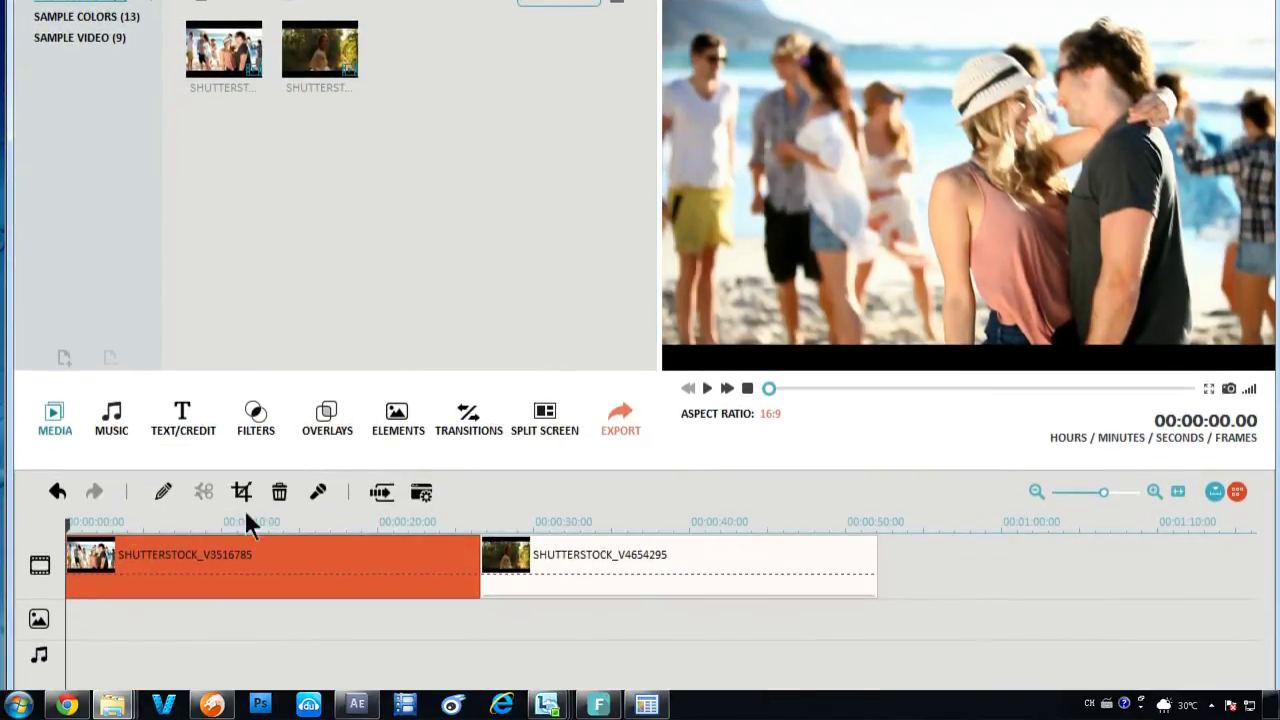
- Split the beach clip at about 00:00:05 and delete the opening piece
click(93, 628)
drag(97, 530, 153, 530)
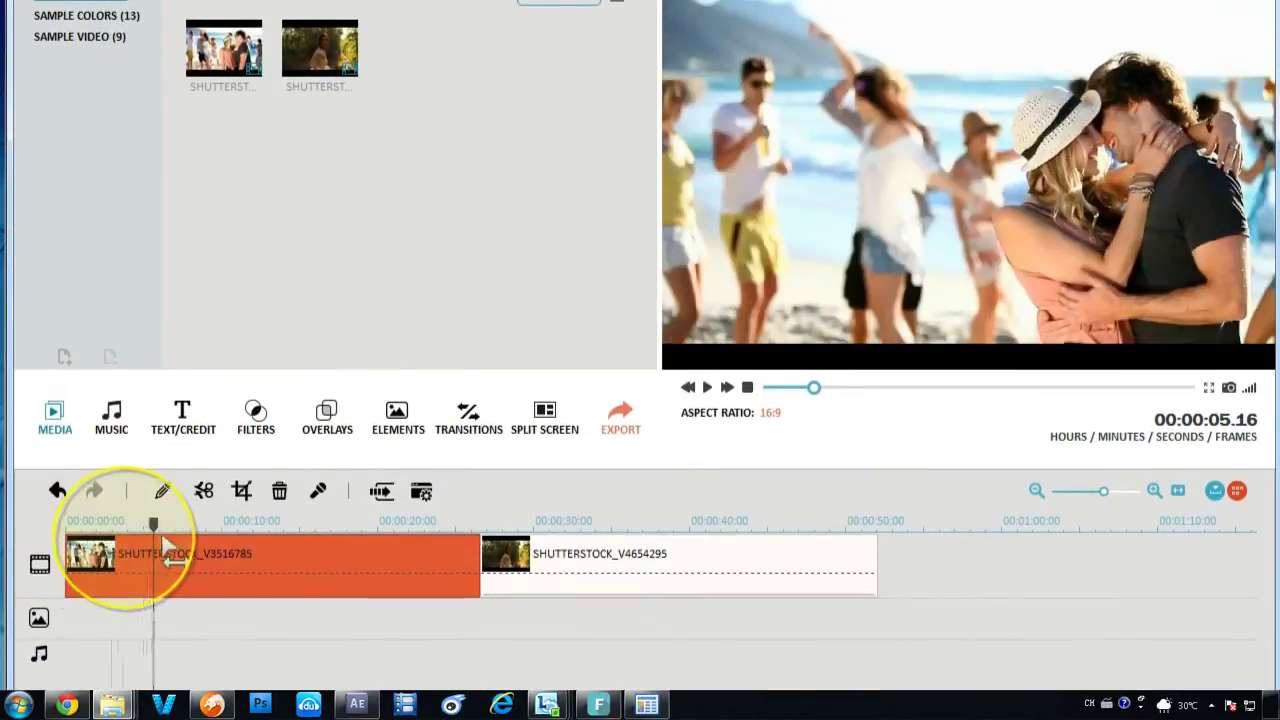
click(204, 492)
click(103, 555)
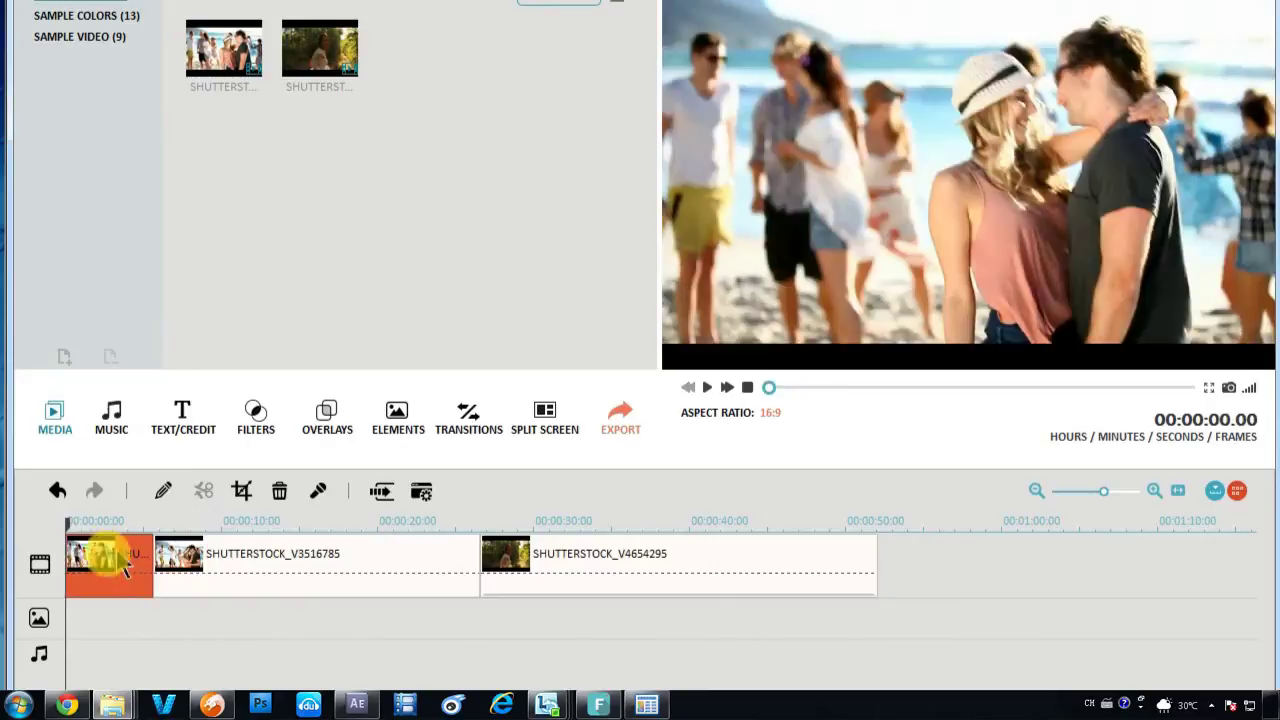
click(280, 494)
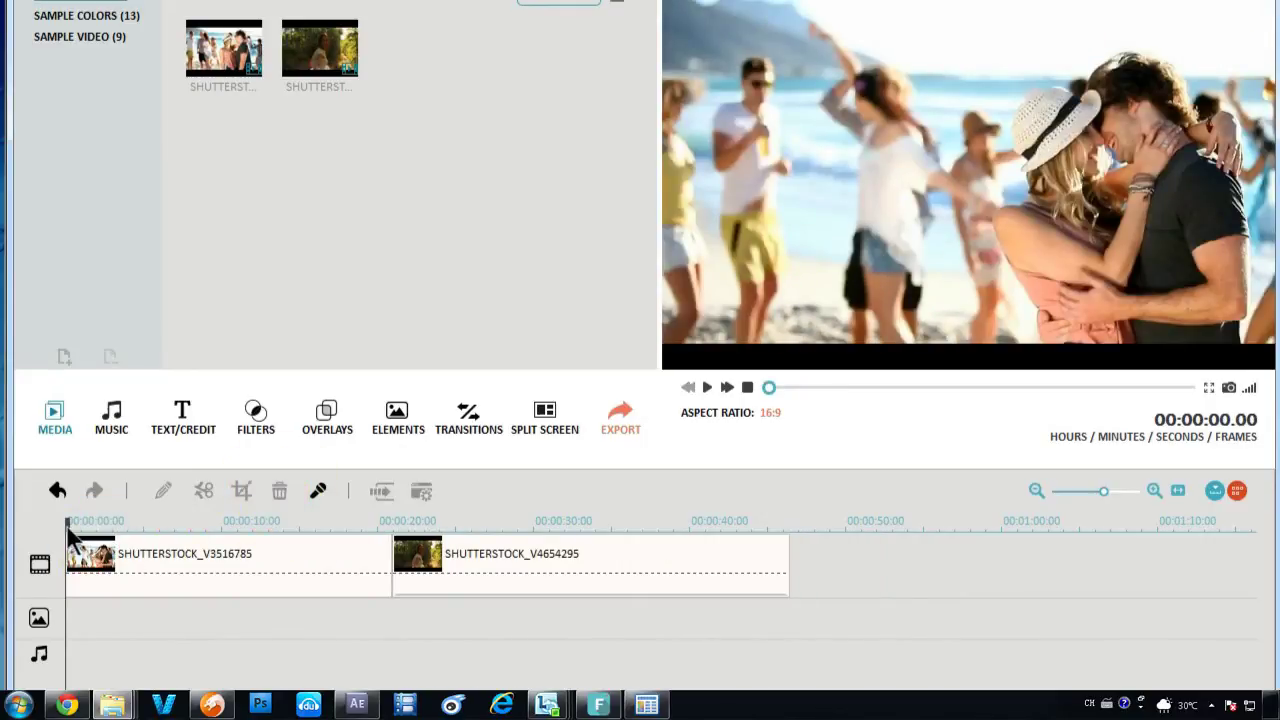
- Split the beach clip at 00:00:14.23 and delete the leftover tail
drag(70, 537, 300, 523)
click(300, 560)
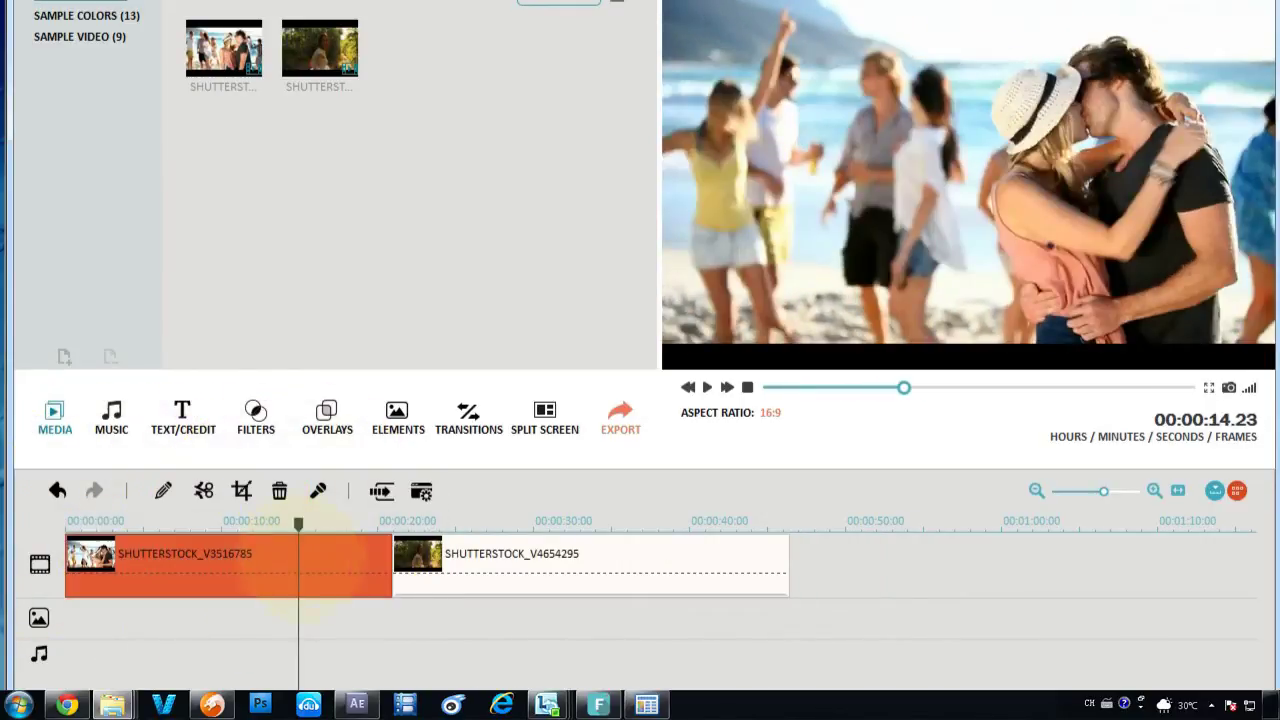
click(204, 491)
click(280, 491)
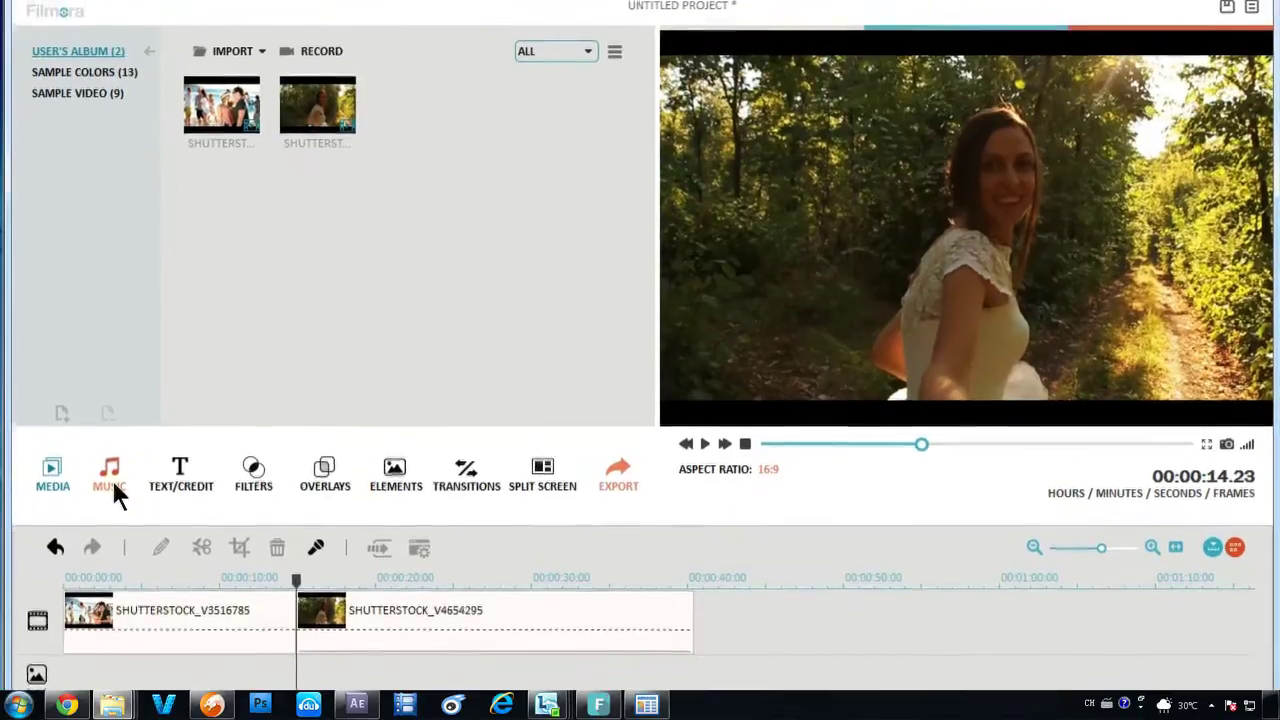
- Preview Orange Red plus the DOG, HORSE and BOMBARD effects, then add Orange Red to the audio track
click(115, 428)
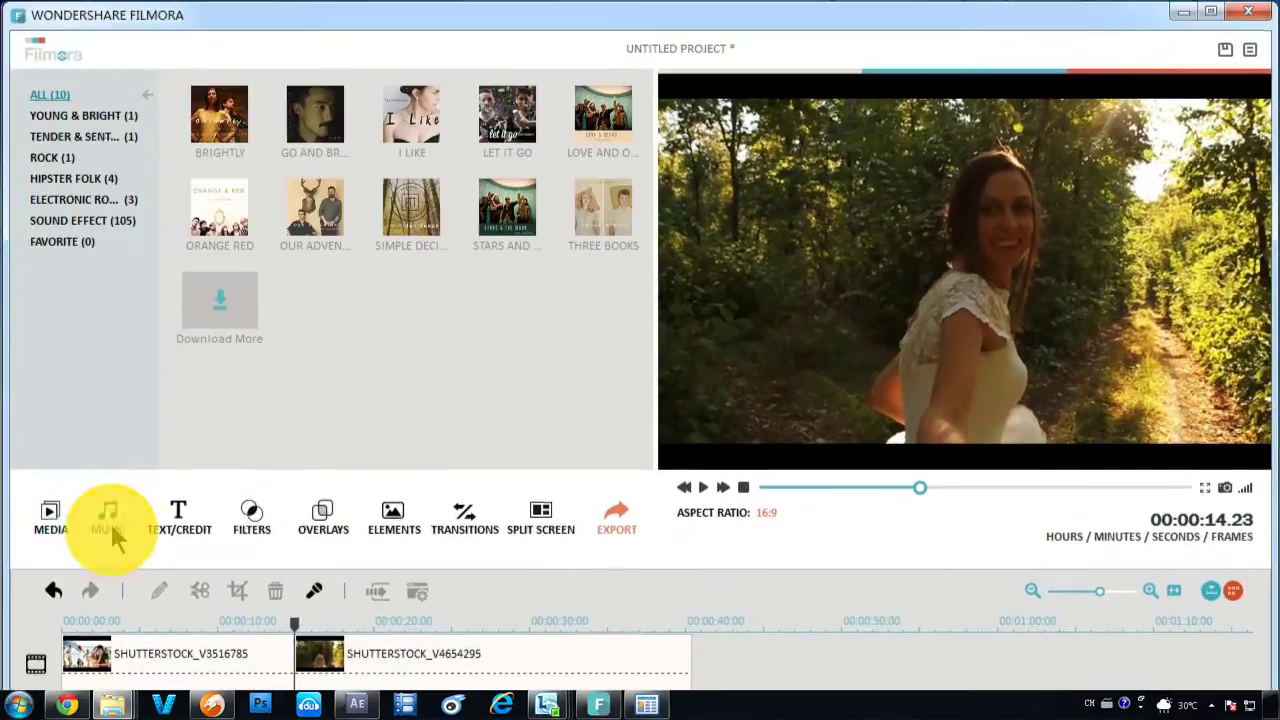
click(224, 228)
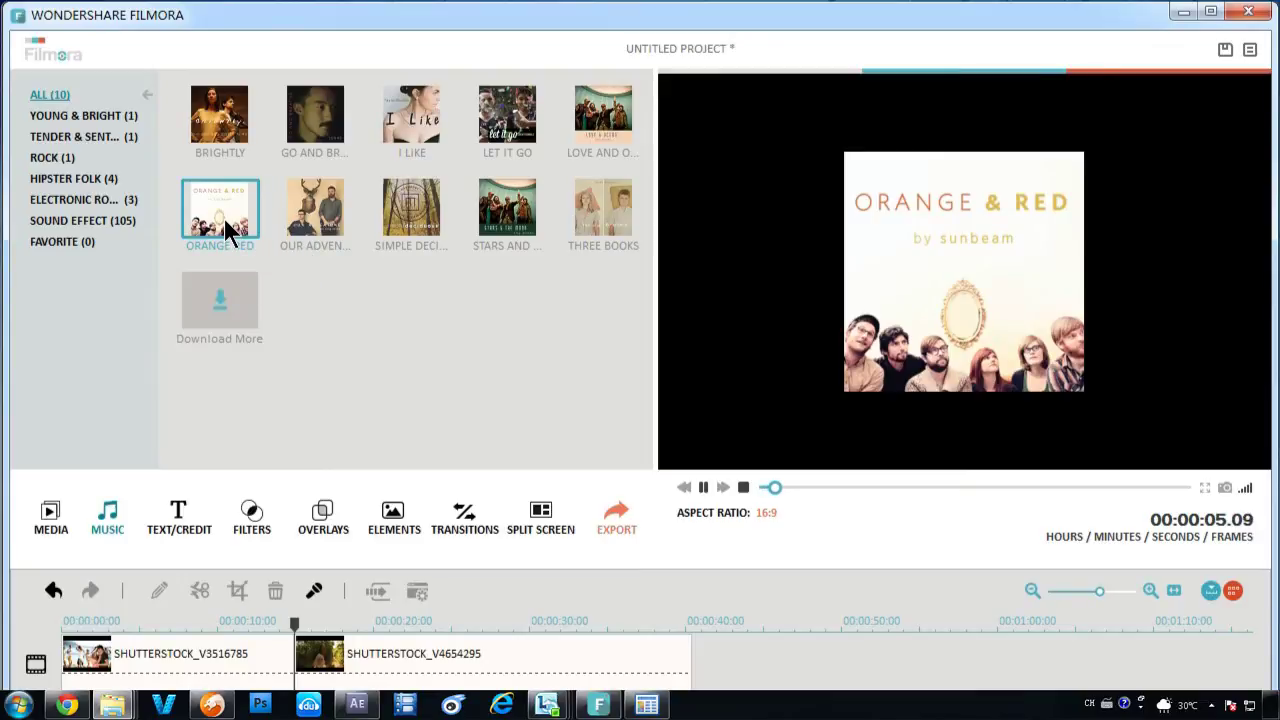
click(114, 224)
click(242, 224)
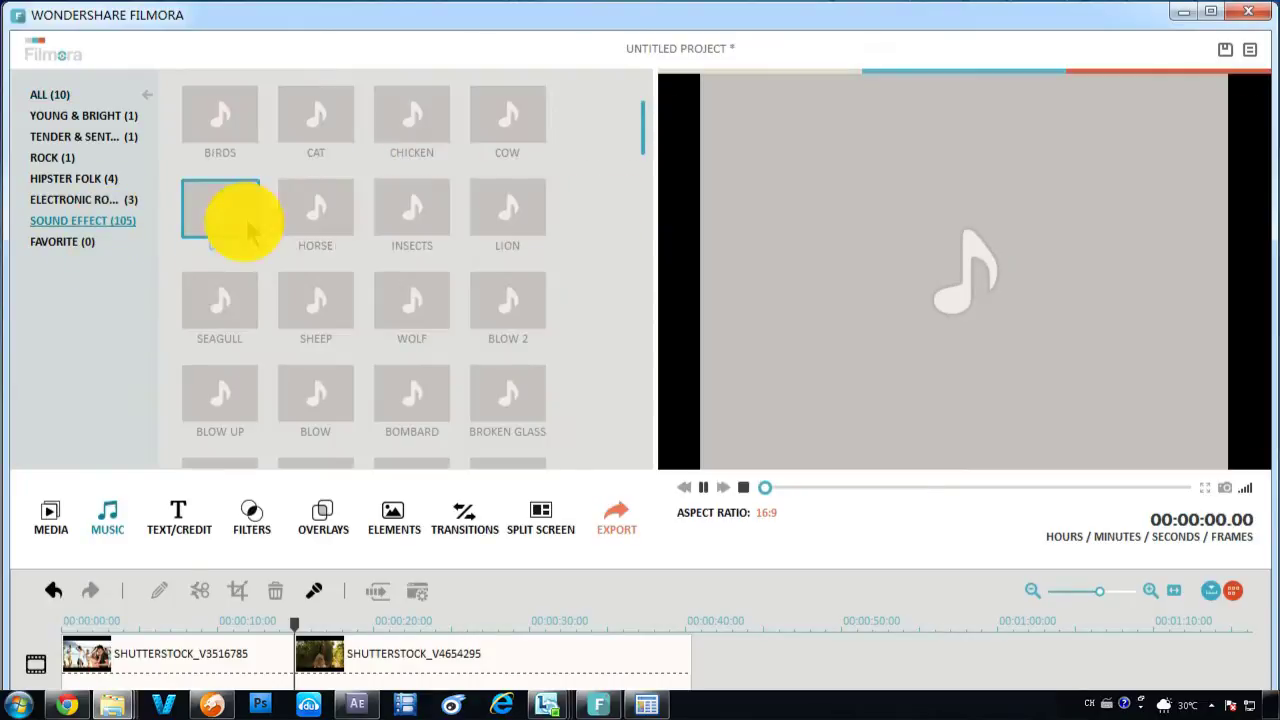
click(312, 228)
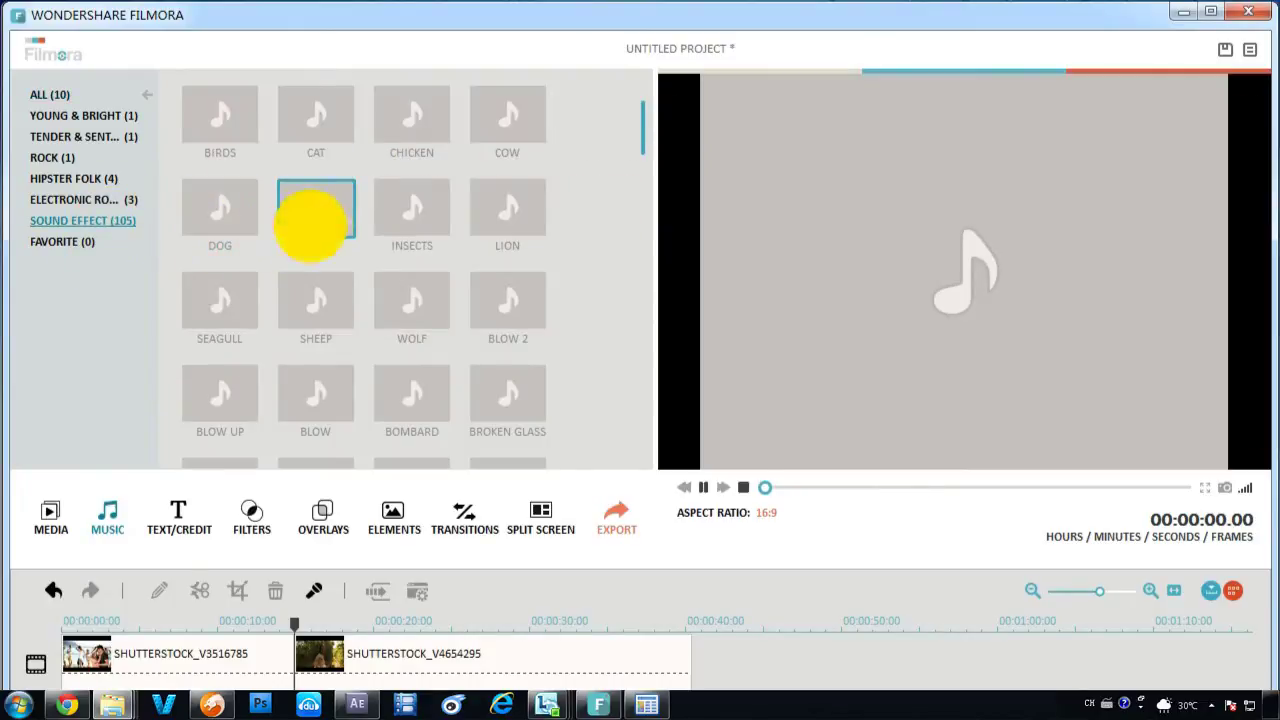
click(418, 400)
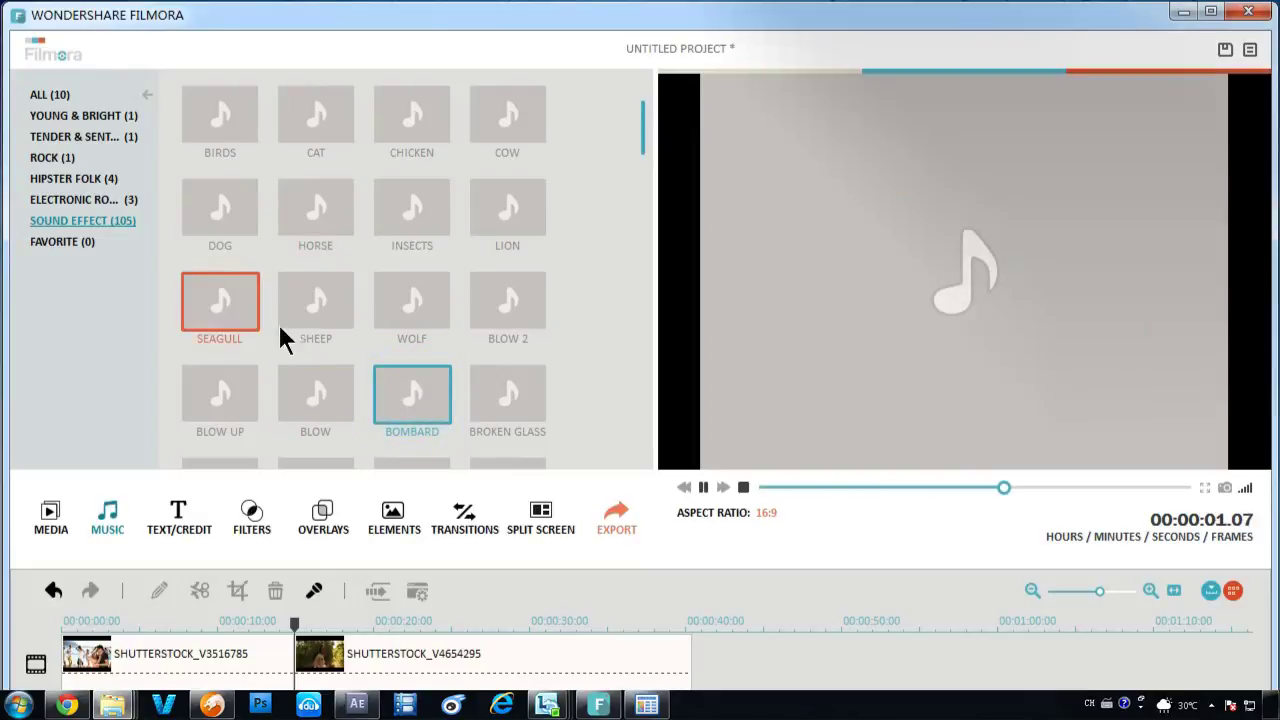
click(45, 94)
click(219, 207)
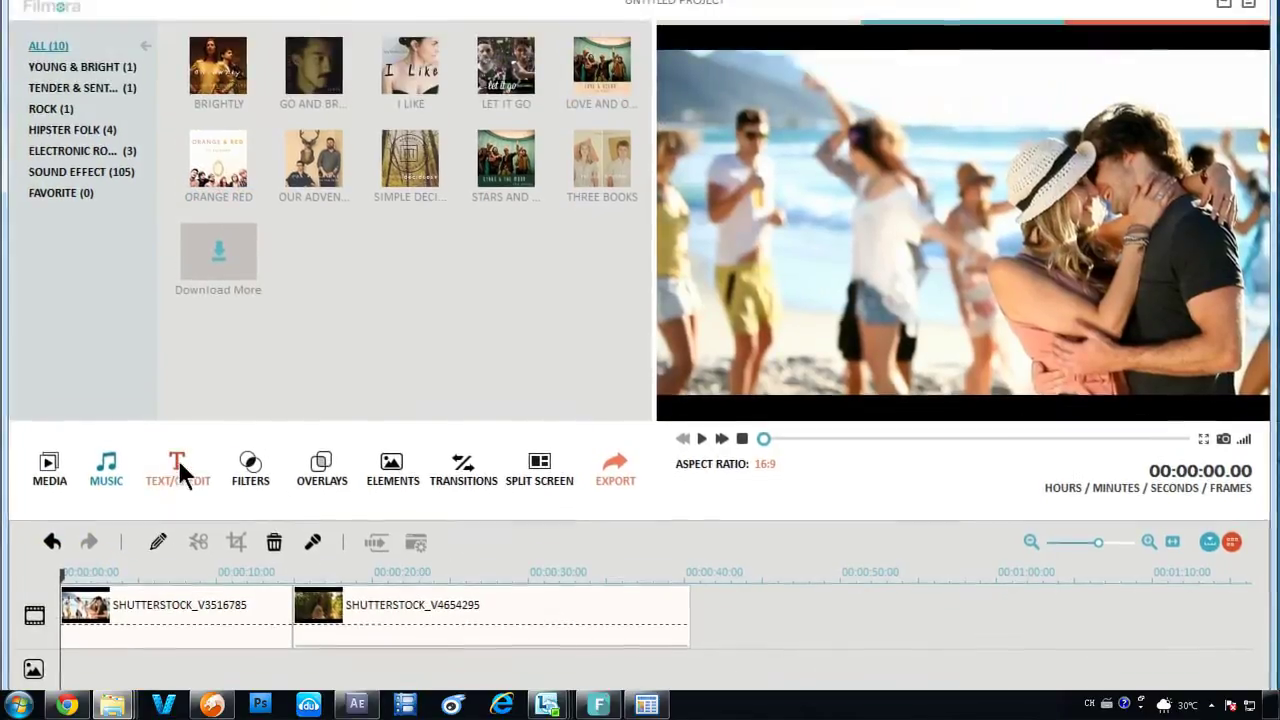
- Place the Hand Sketch Title at the video start and stretch it to about 00:00:14
click(179, 352)
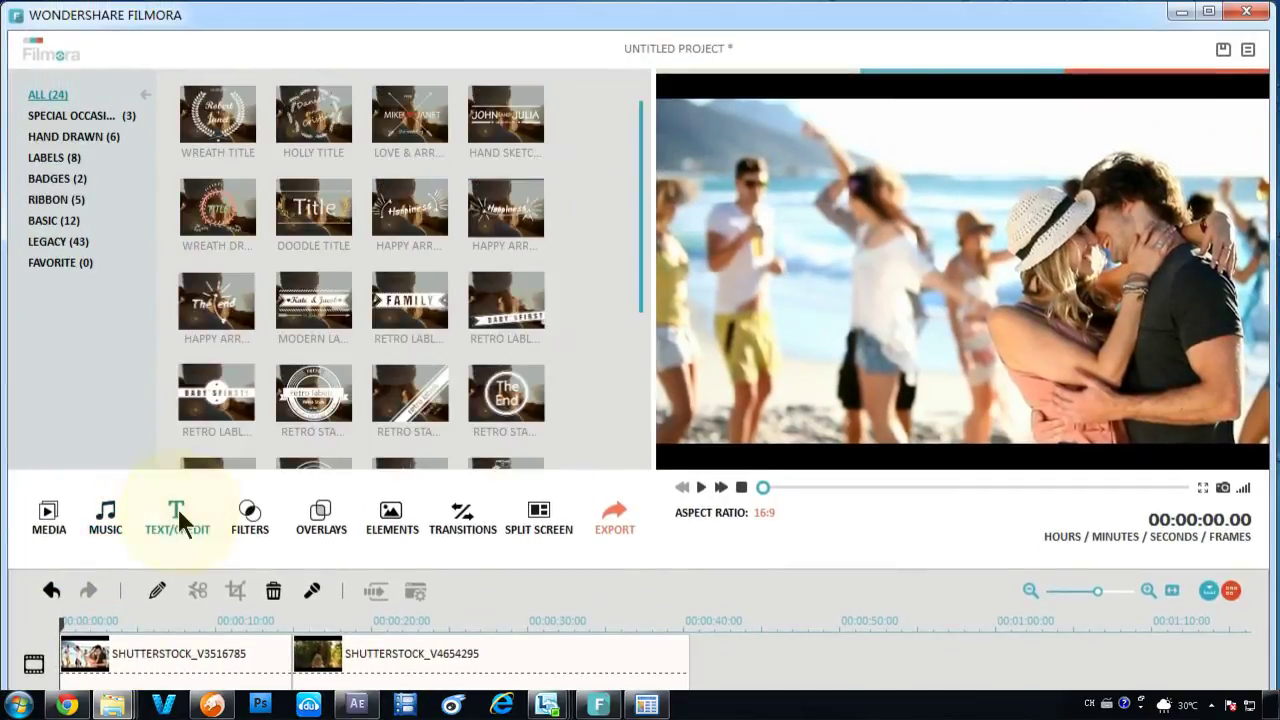
click(526, 126)
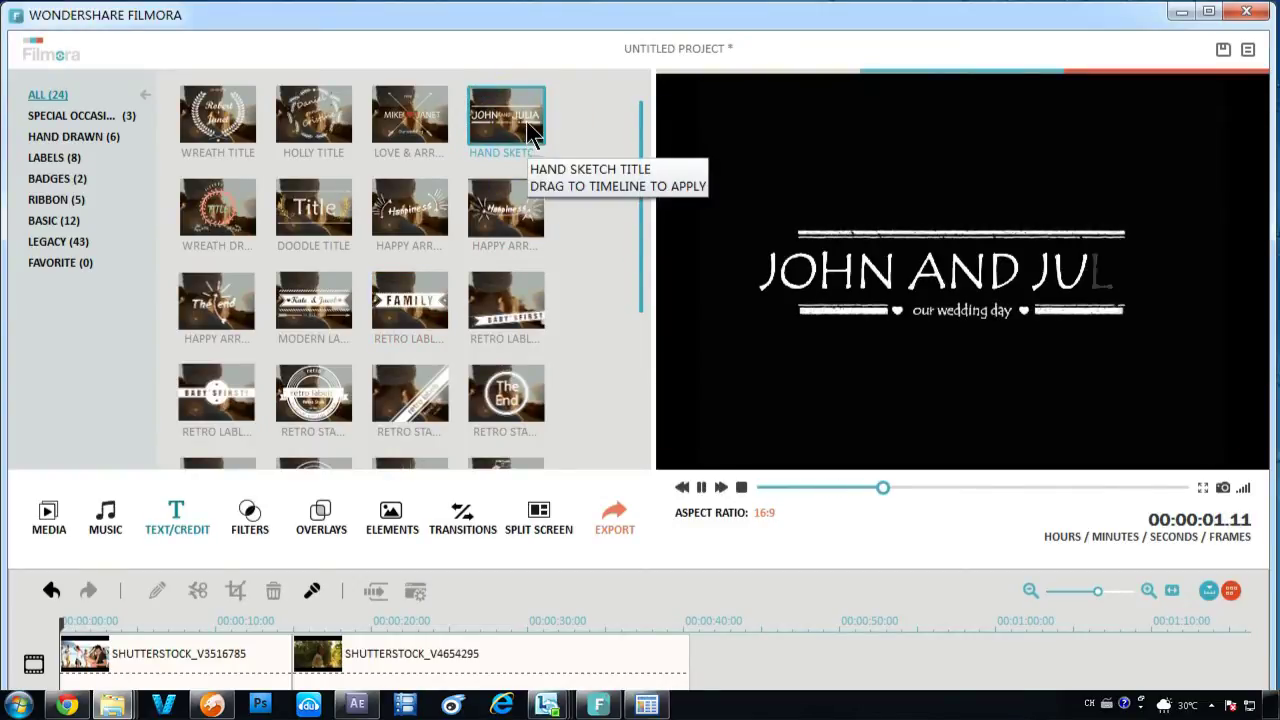
mouse_move(526, 121)
mouse_down()
mouse_move(480, 260)
mouse_move(248, 530)
mouse_move(57, 548)
mouse_move(100, 548)
mouse_up()
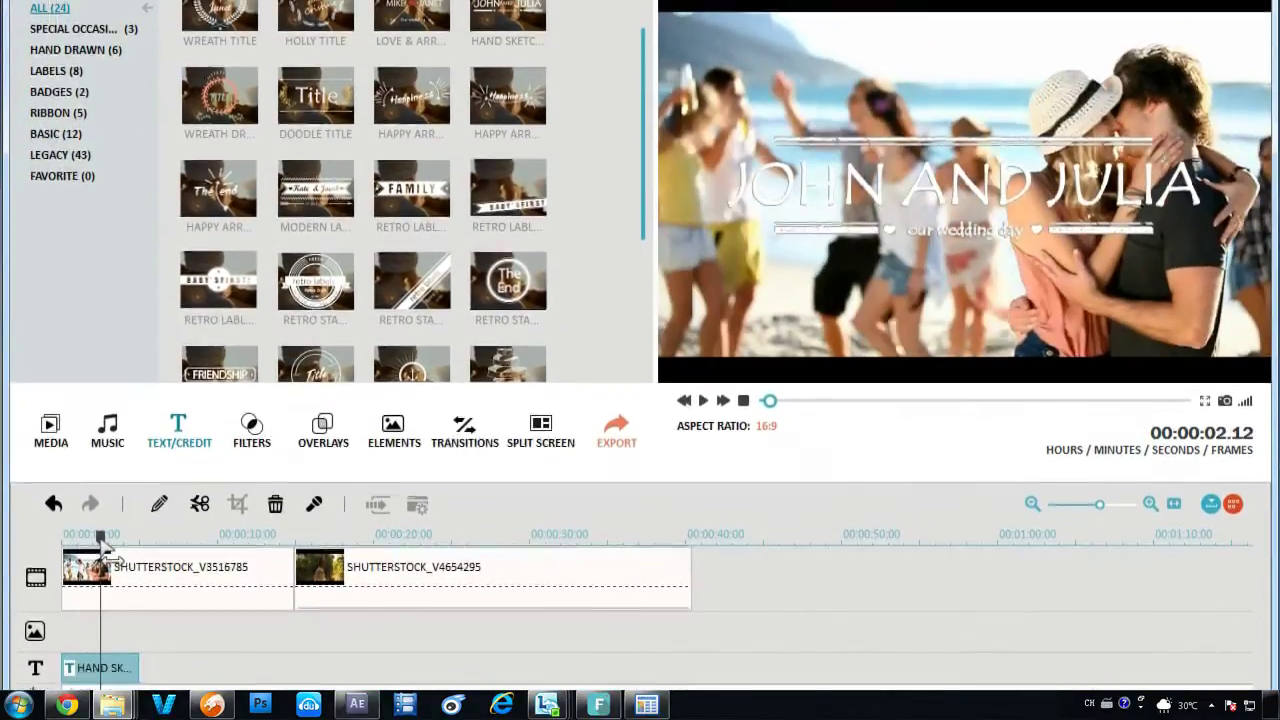
drag(140, 609, 295, 609)
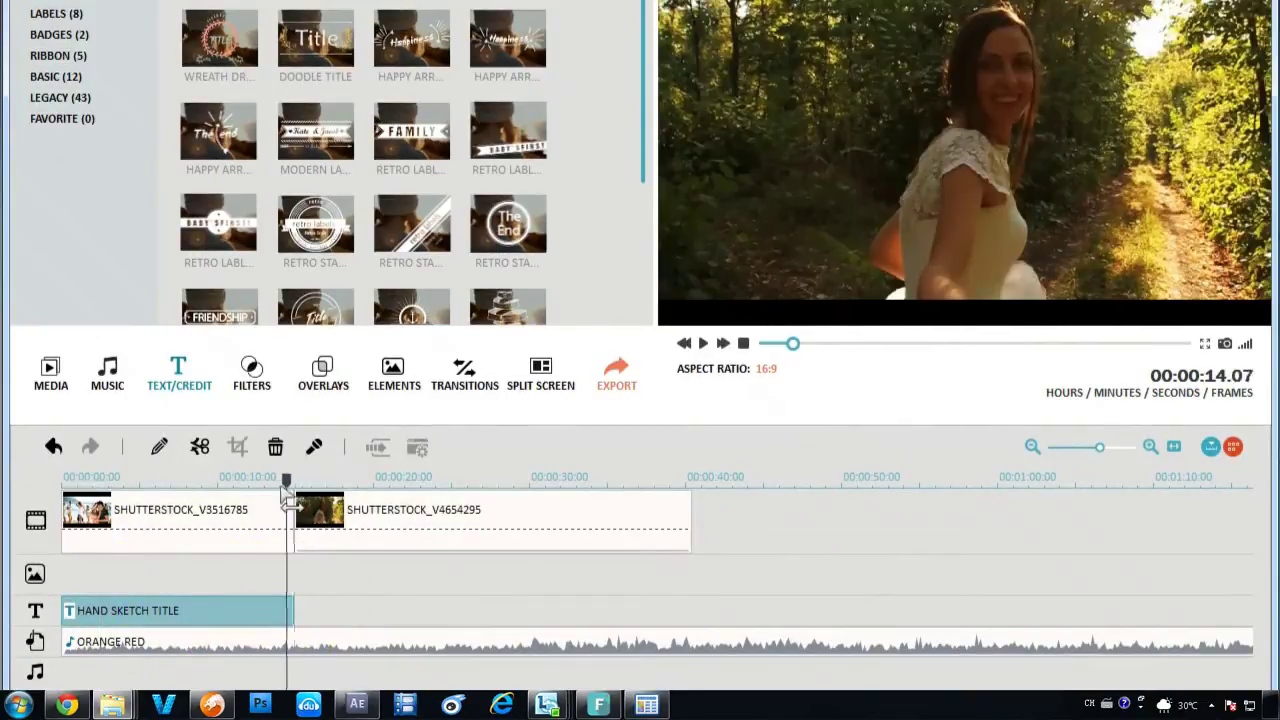
drag(287, 497, 198, 495)
- Replace the title's JOHN AND JULIA wording with 'Jack and Rose' and confirm
double_click(180, 612)
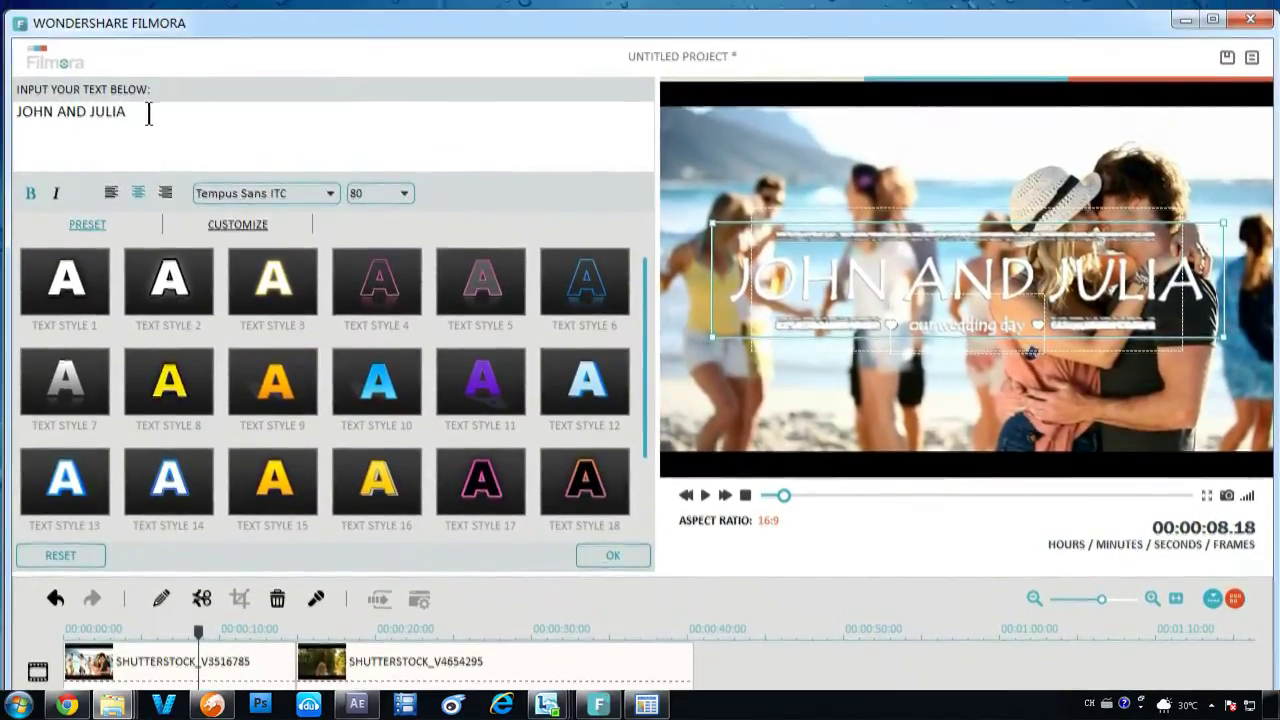
drag(148, 113, 88, 110)
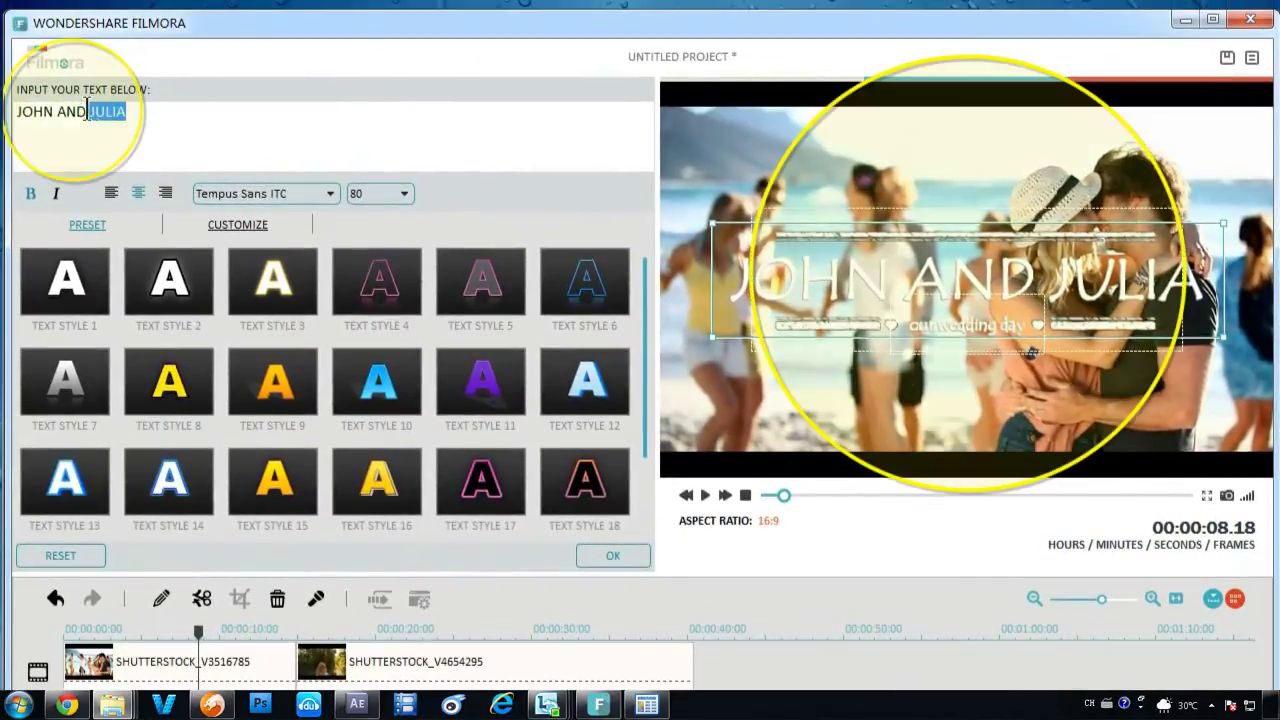
key(BackSpace)
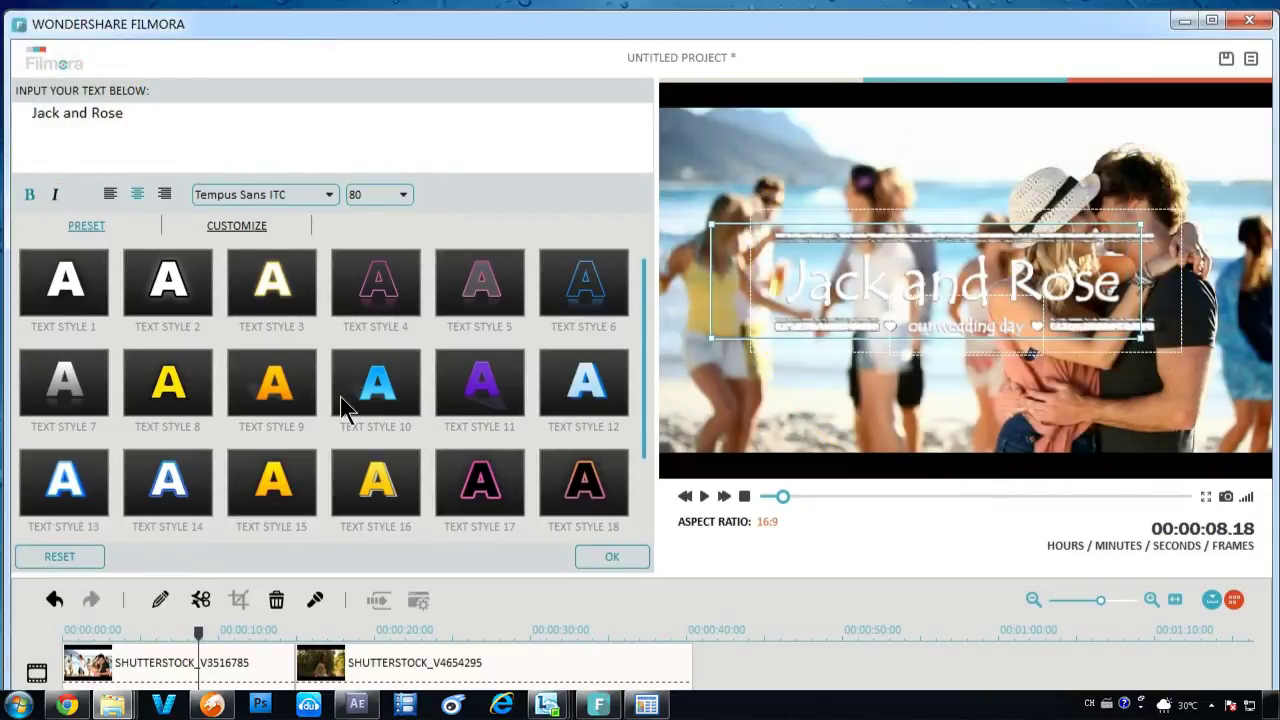
click(605, 558)
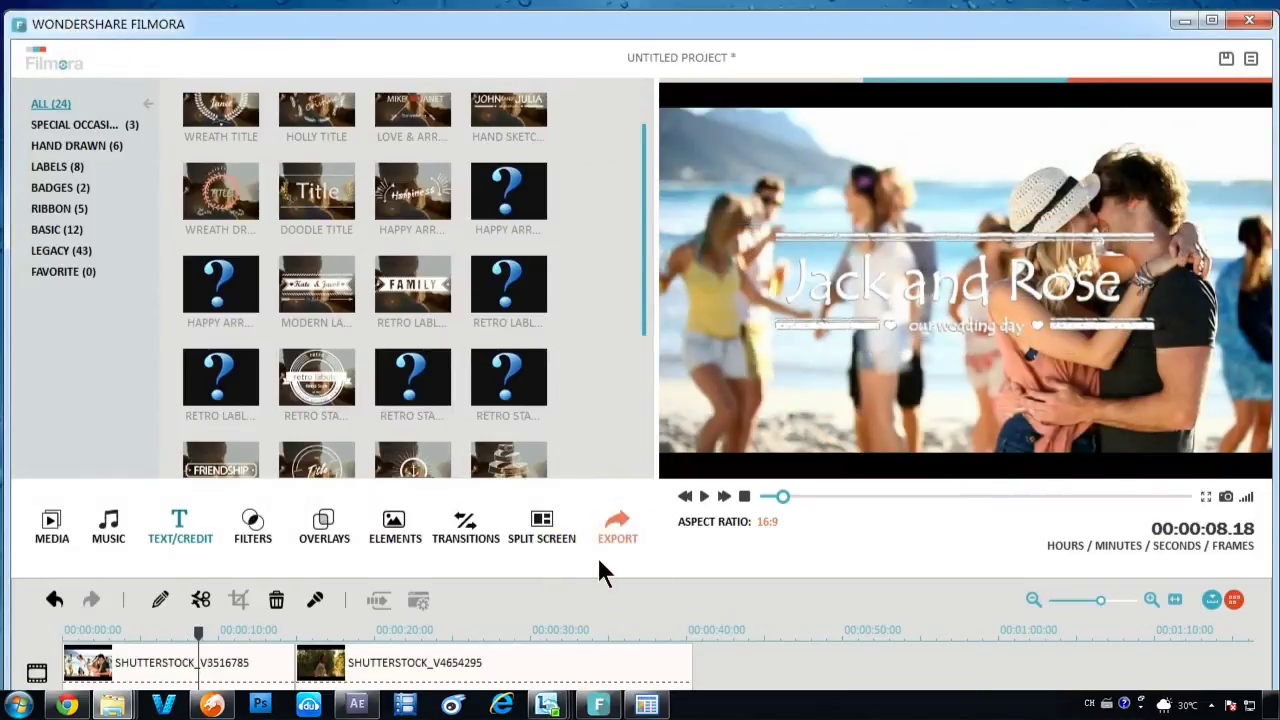
- Preview Particle 1, light-leak and Baltan filters, then stretch Purple Haze across the beach clip's end to the second clip
click(258, 530)
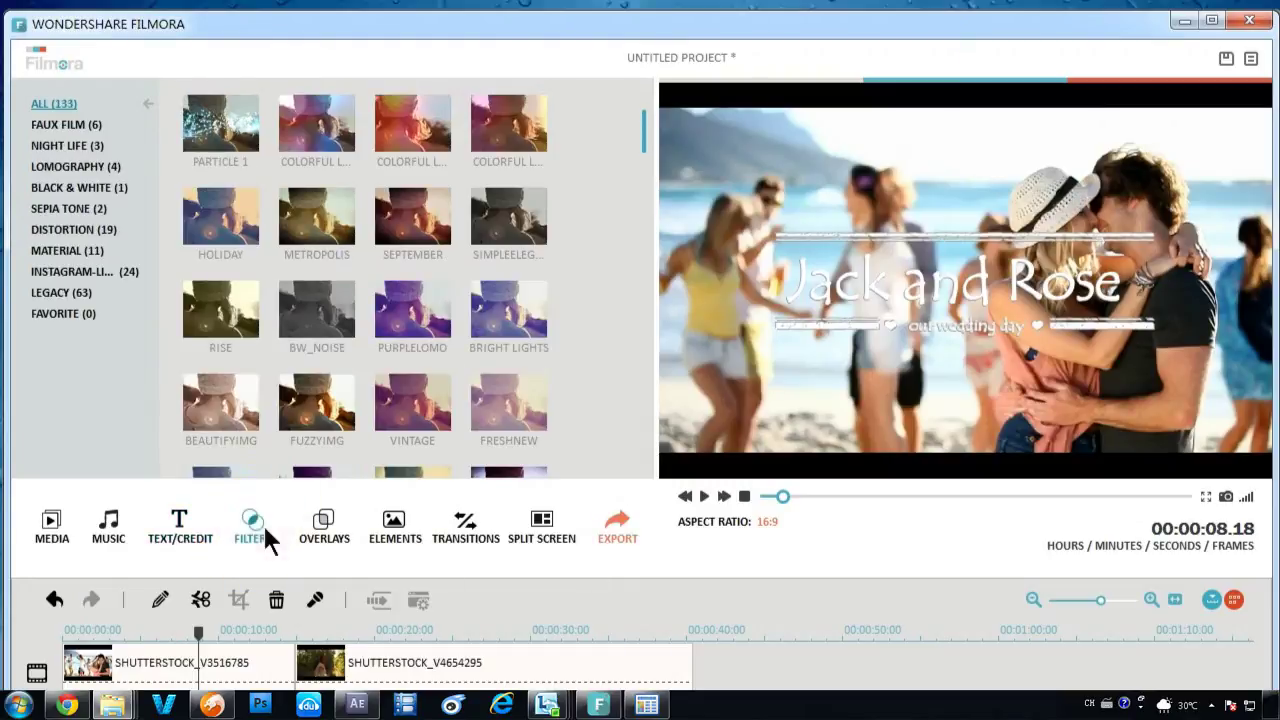
click(212, 140)
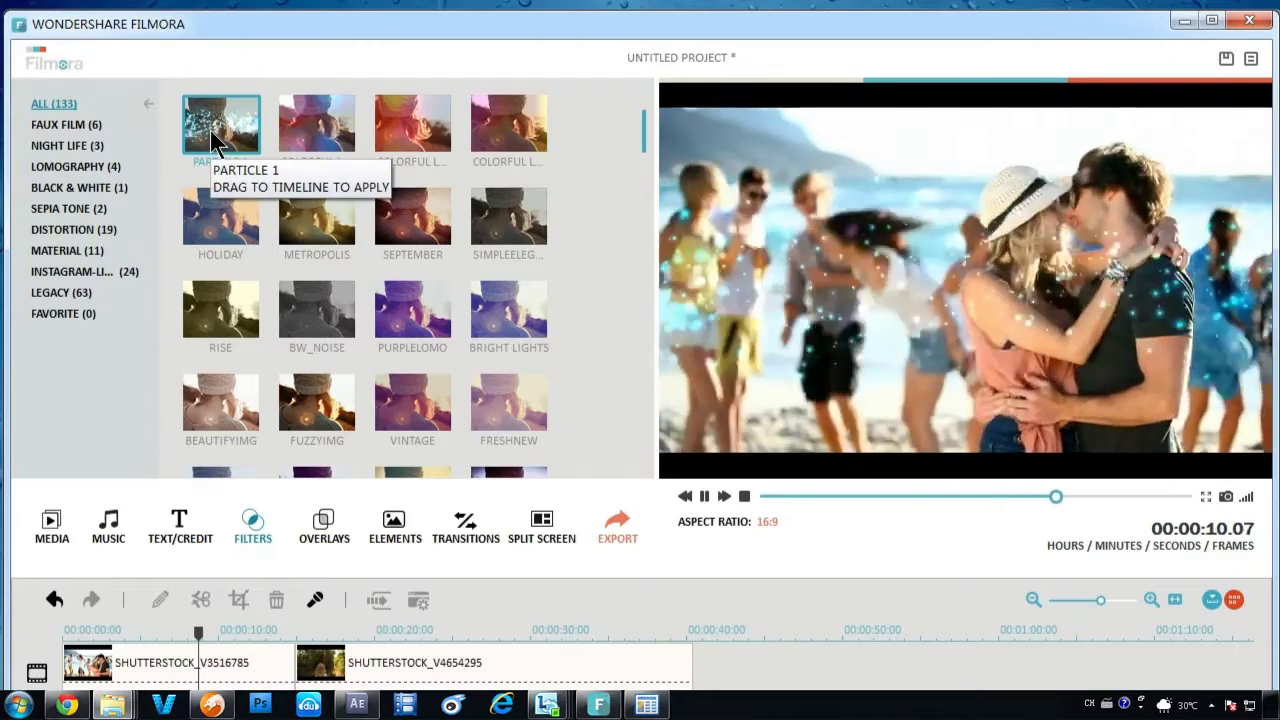
click(306, 134)
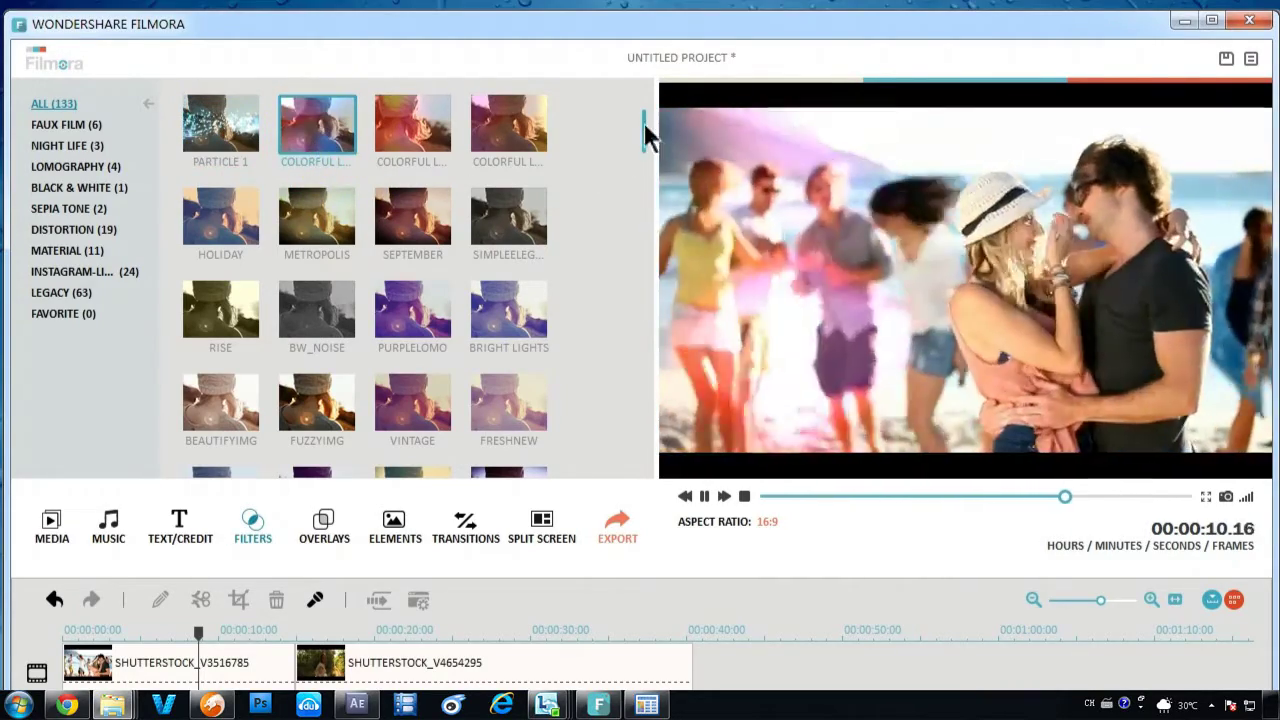
drag(643, 122, 647, 196)
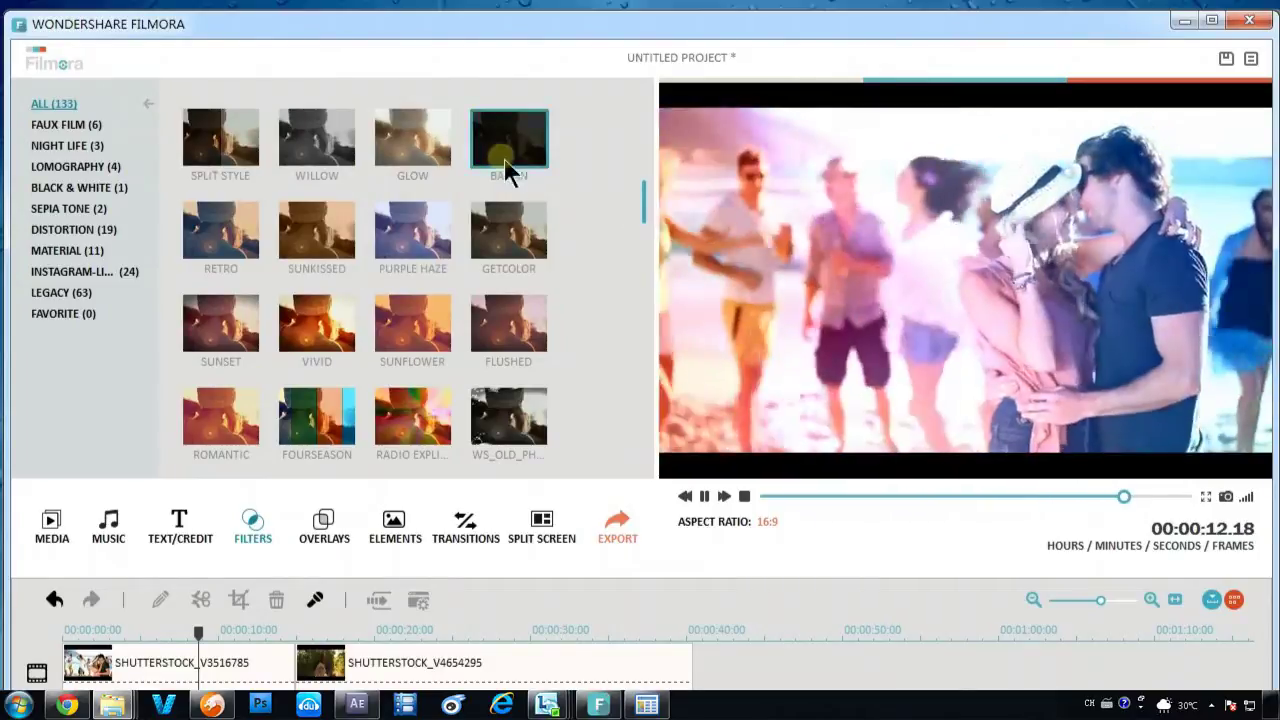
click(508, 152)
click(432, 232)
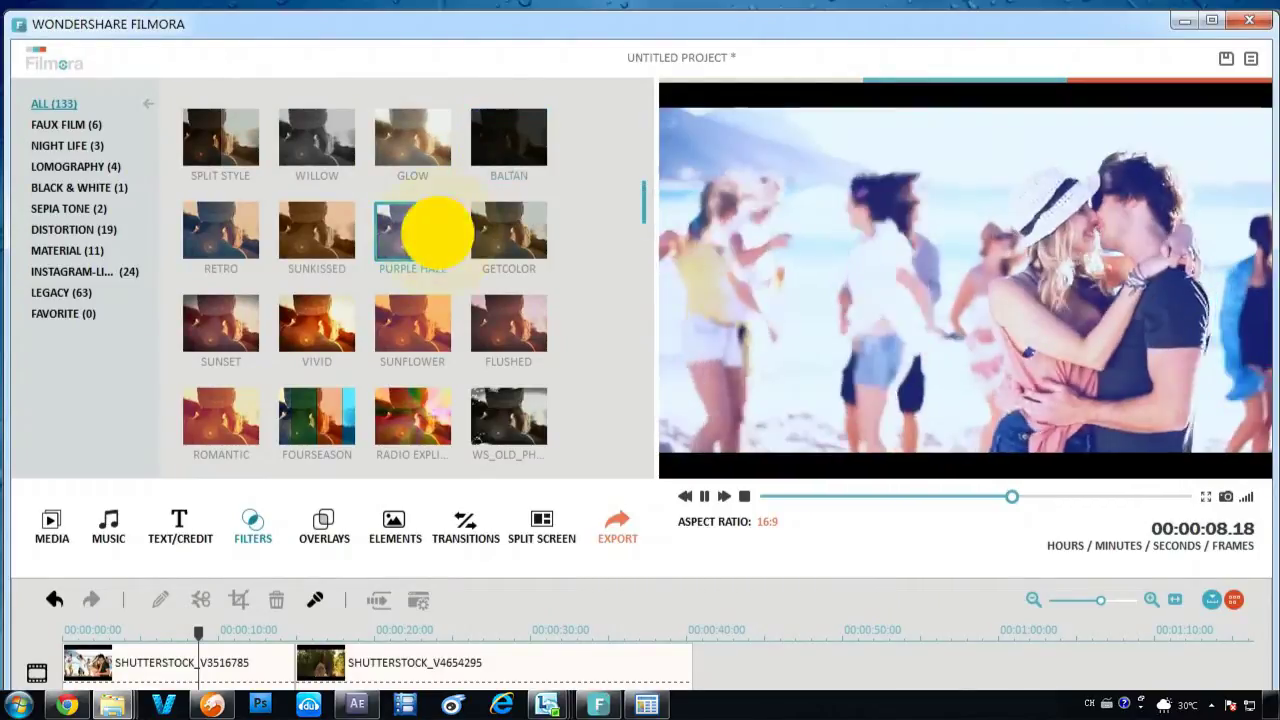
drag(432, 232, 169, 635)
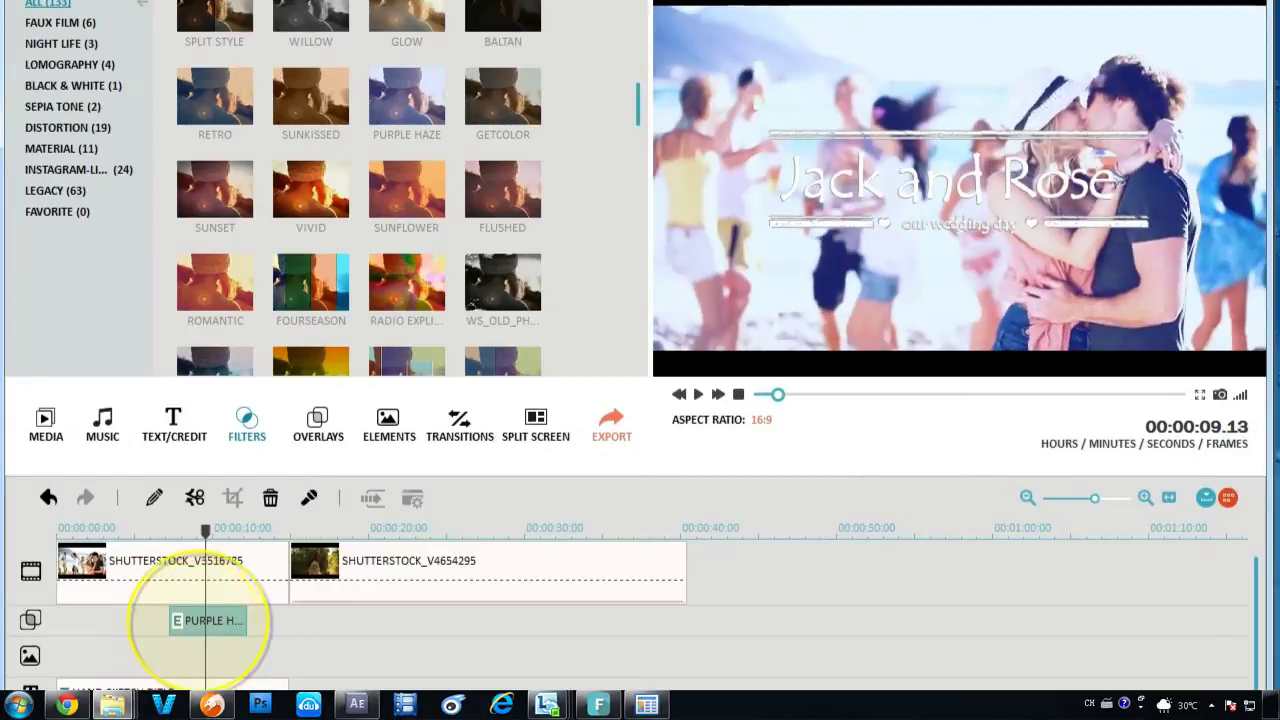
drag(245, 620, 290, 620)
mouse_move(290, 566)
mouse_down()
mouse_move(200, 566)
mouse_move(278, 566)
mouse_up()
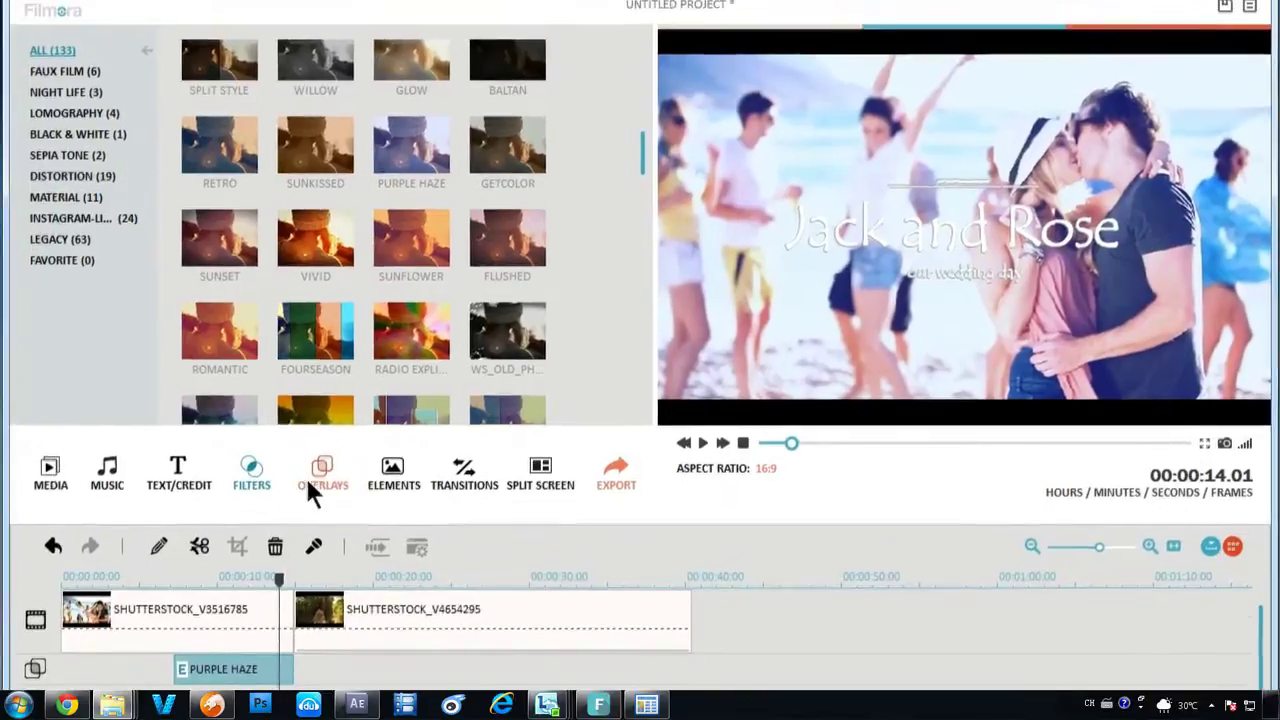
- Preview Bokeh 1 and old film overlays, then place Old Film Frame 2 across the whole forest clip
click(312, 430)
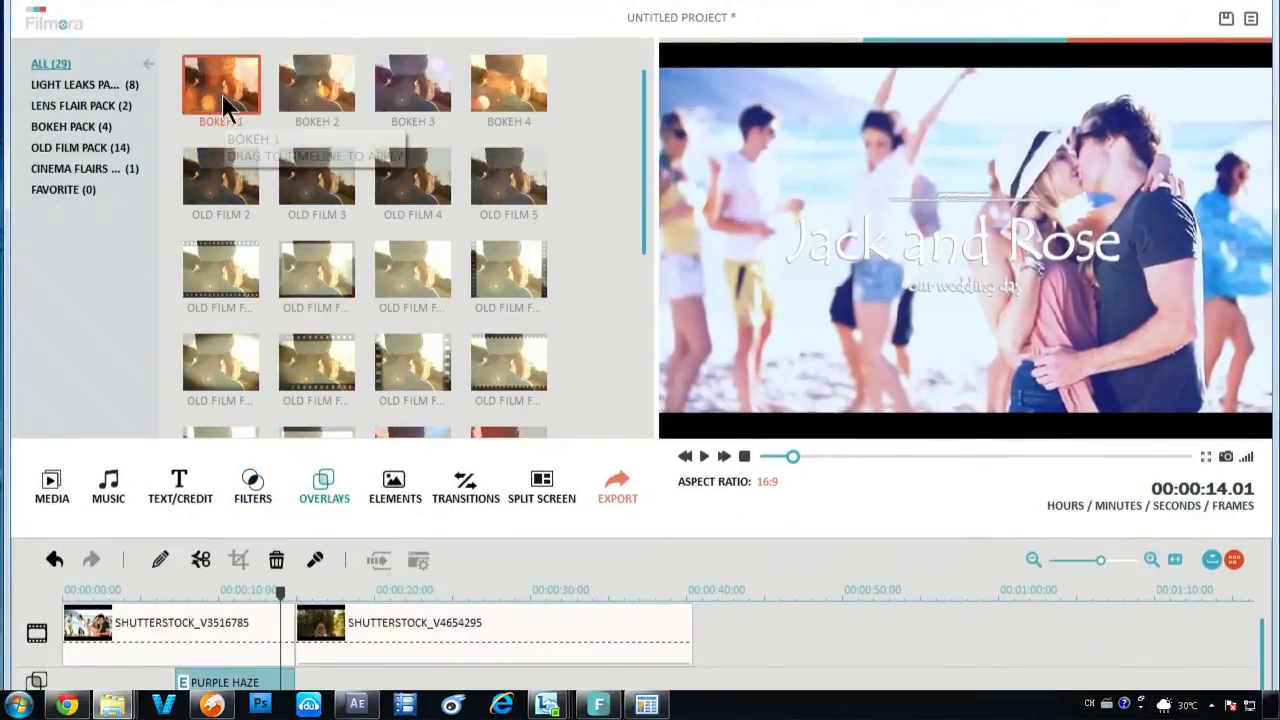
click(222, 92)
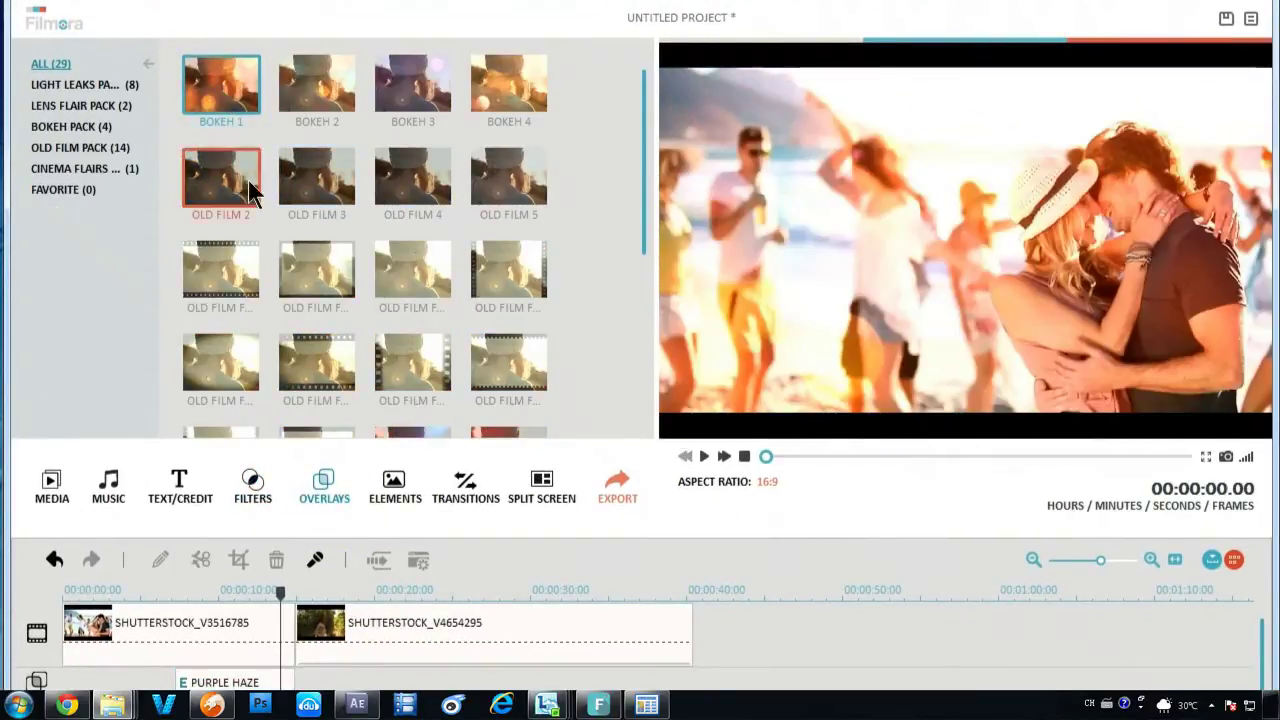
key(space)
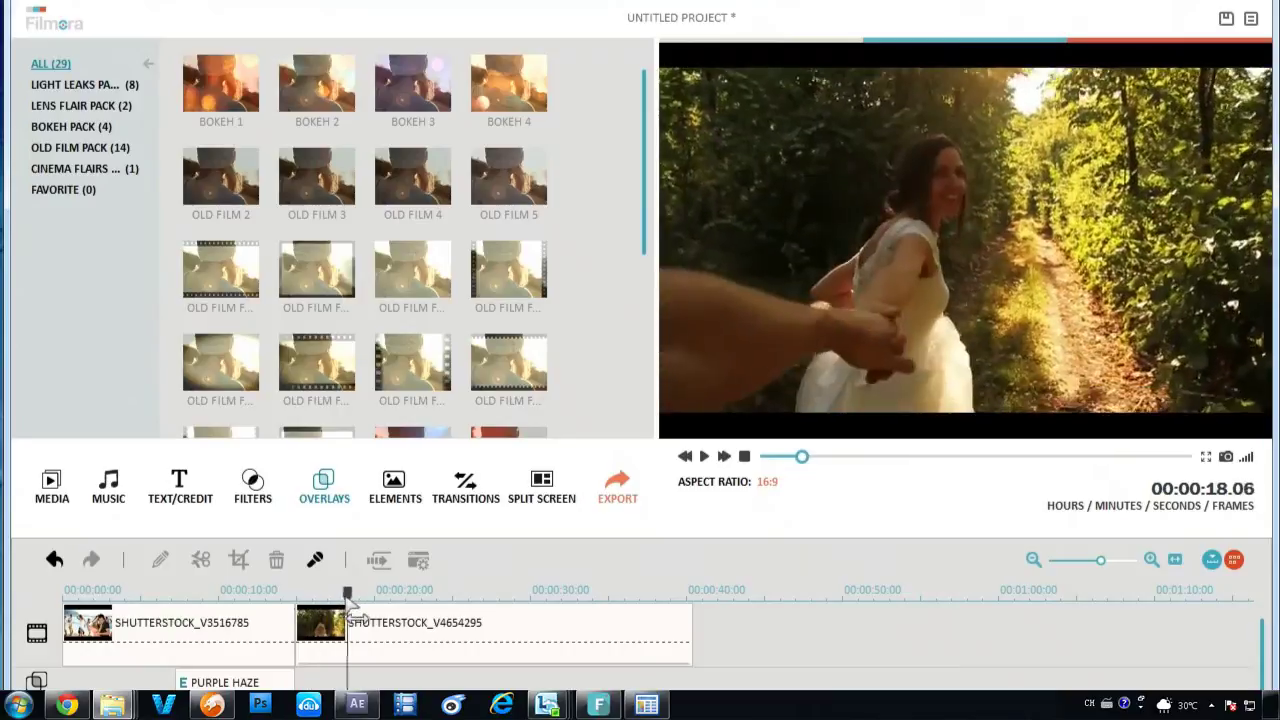
click(328, 258)
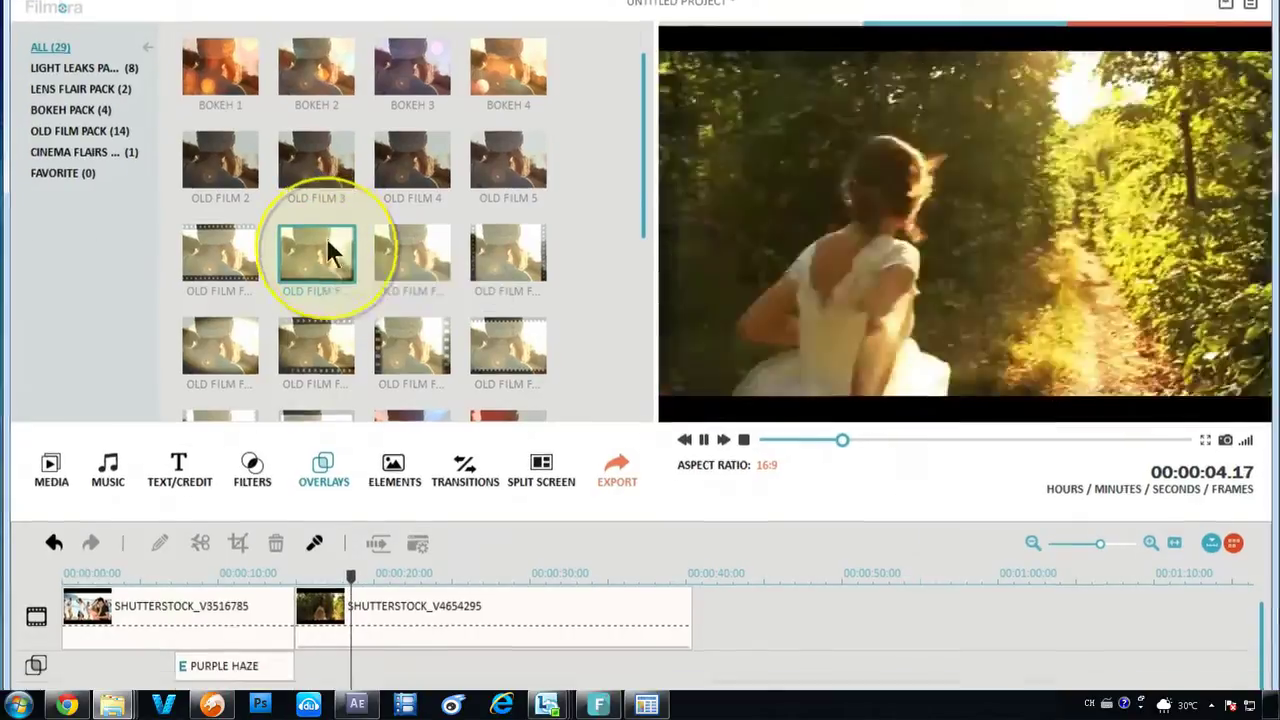
drag(330, 252, 308, 663)
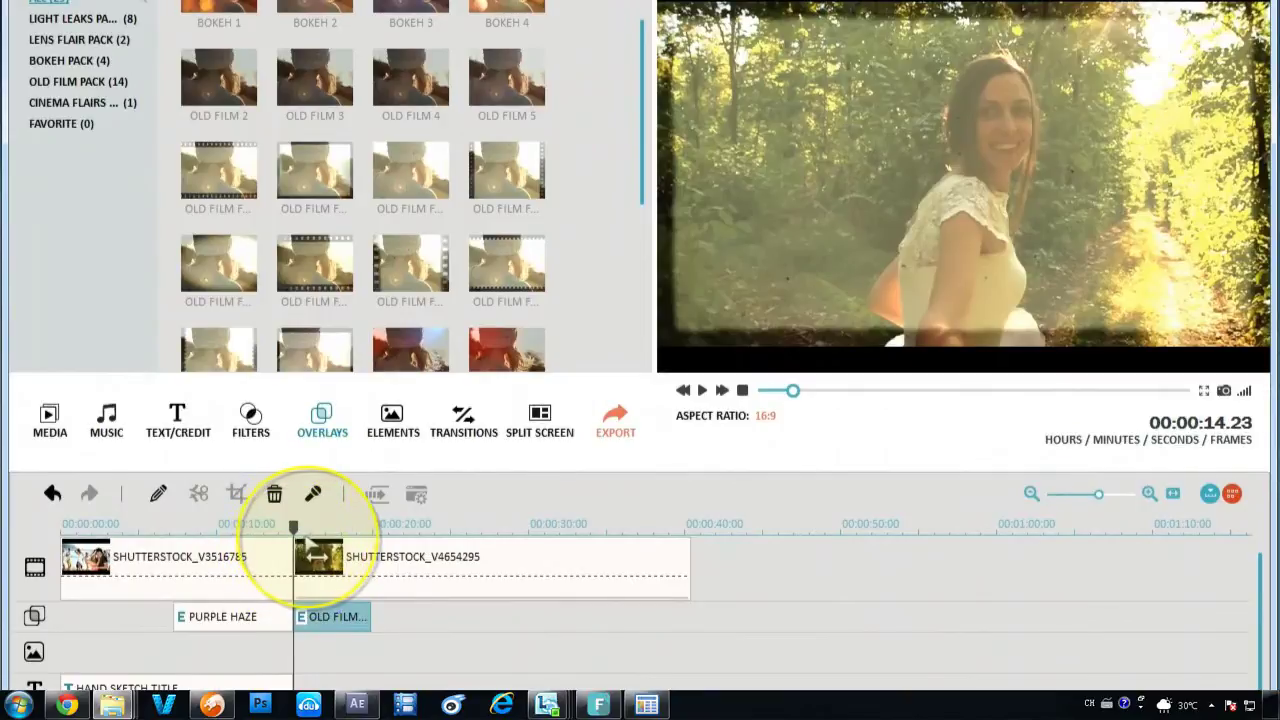
mouse_move(308, 545)
mouse_down()
mouse_move(395, 532)
mouse_move(377, 540)
mouse_move(358, 588)
mouse_move(414, 616)
mouse_move(690, 616)
mouse_move(697, 545)
mouse_move(349, 537)
mouse_move(302, 553)
mouse_up()
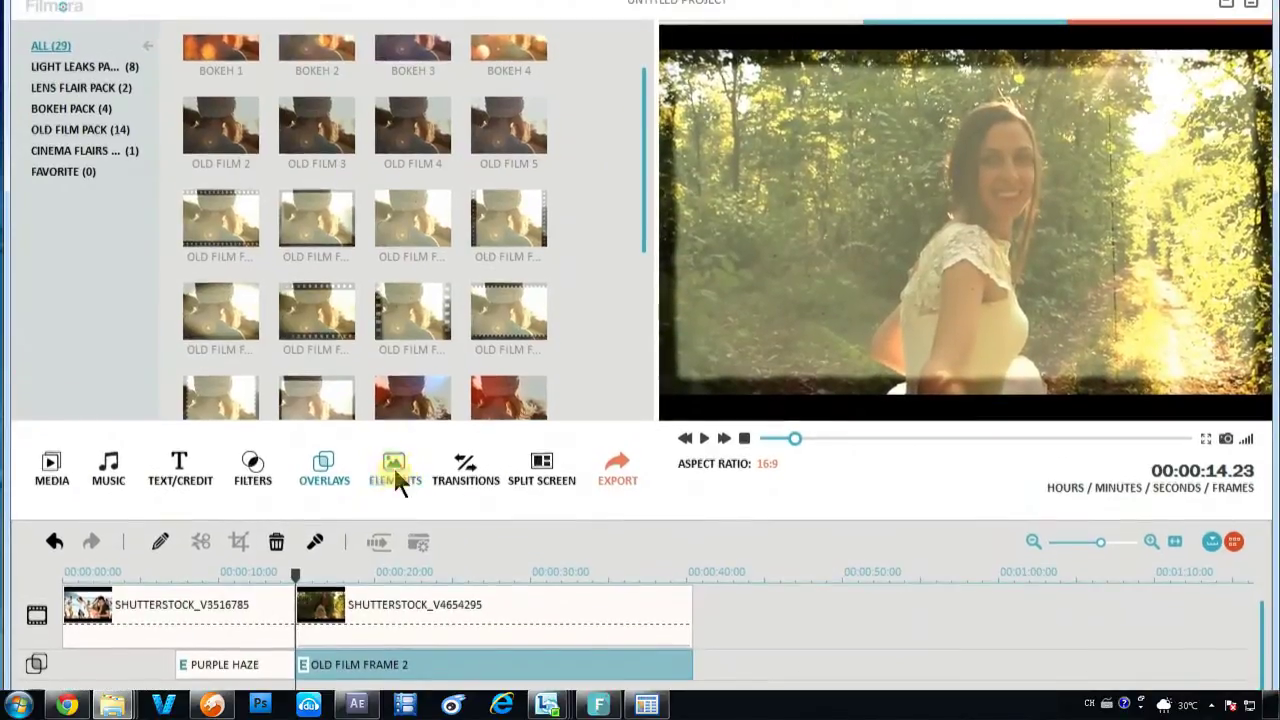
- Drag the red LOVE 4 element from the Love section onto the elements track at the forest clip's start
click(394, 424)
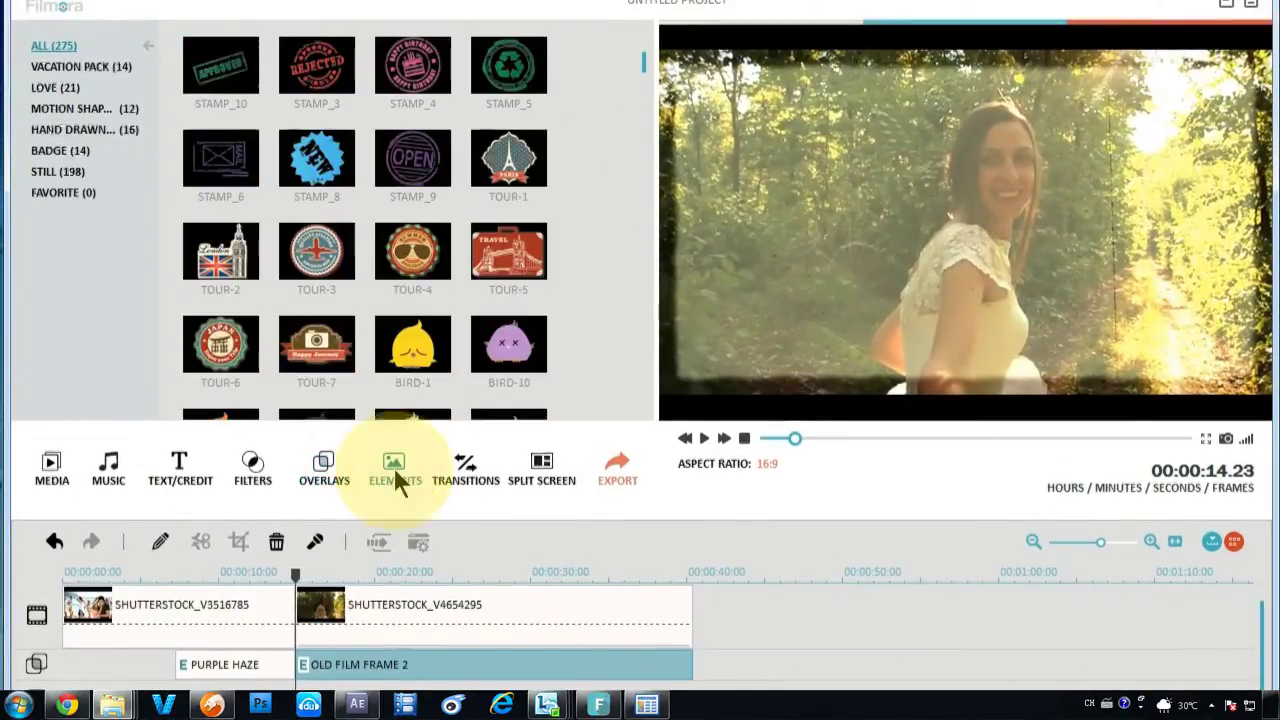
drag(640, 97, 632, 386)
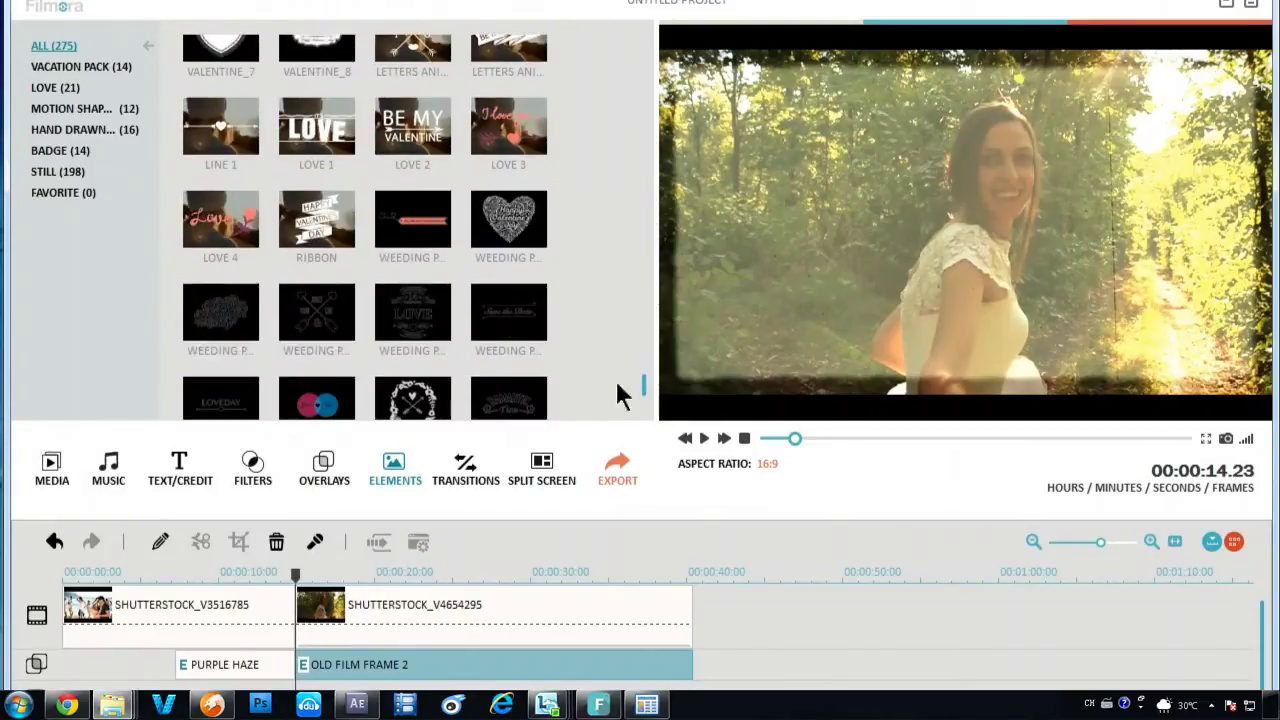
mouse_move(232, 243)
mouse_down()
mouse_move(296, 624)
mouse_move(310, 555)
mouse_move(354, 549)
mouse_move(324, 566)
mouse_up()
- Place the BLIND_1 transition between the beach clip and the forest clip
click(457, 430)
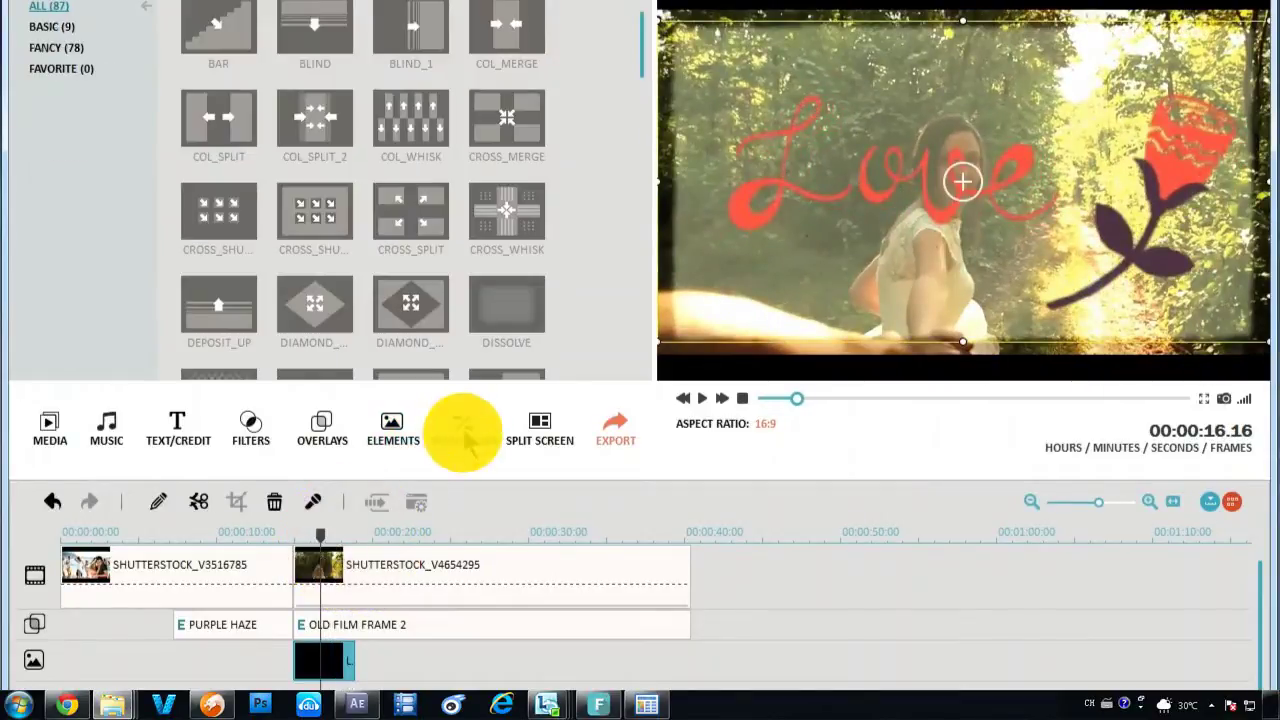
click(412, 92)
drag(412, 92, 294, 574)
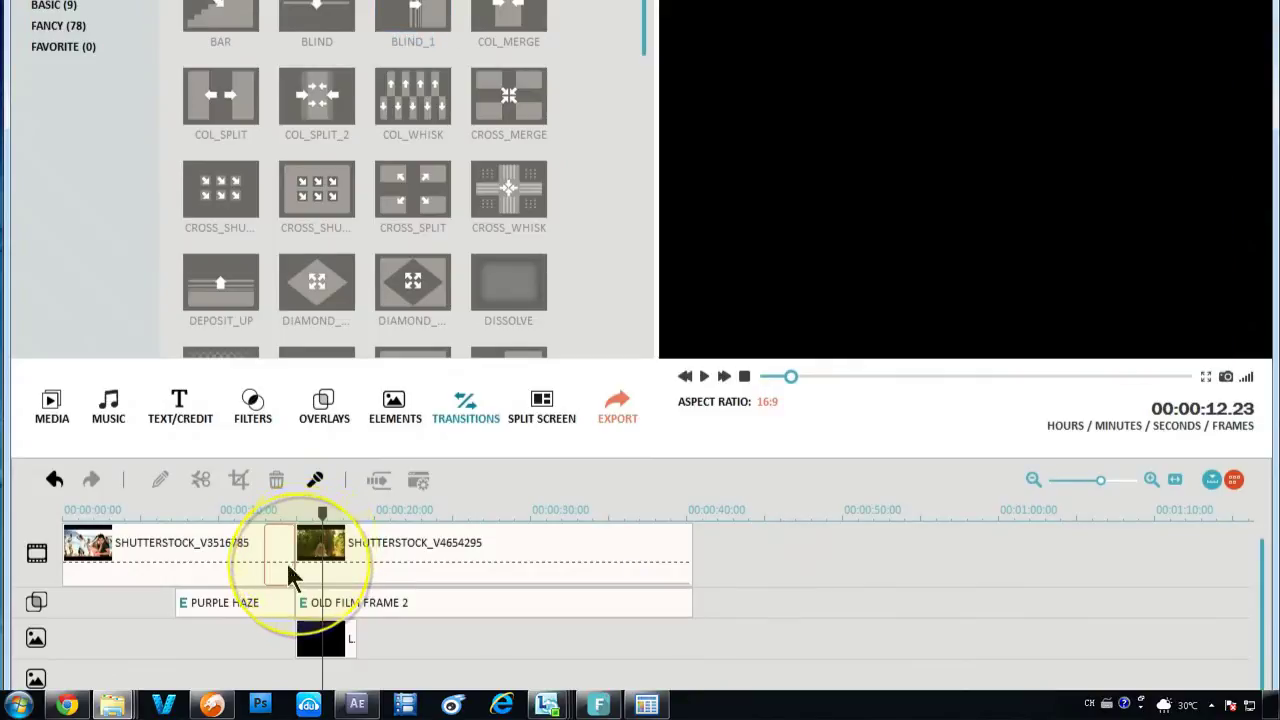
drag(265, 514, 198, 514)
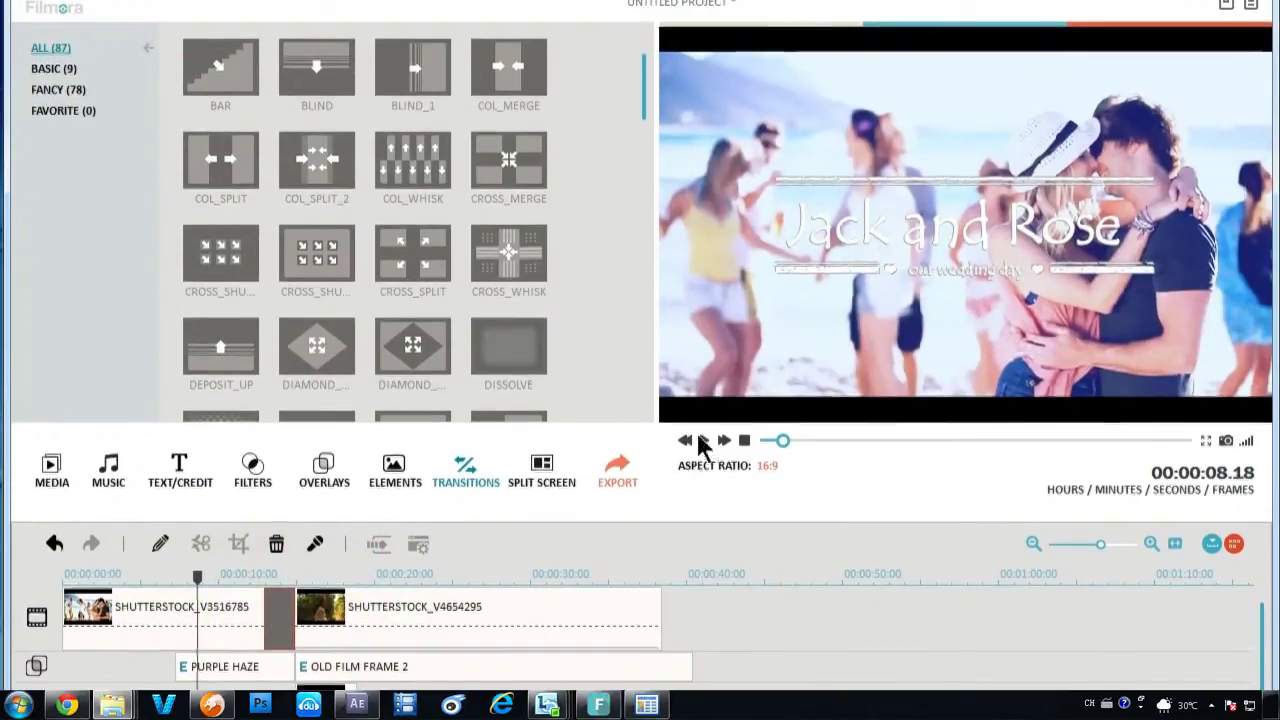
- Play the project from the title through the transition, then pause and bring up the split-screen layouts
click(705, 441)
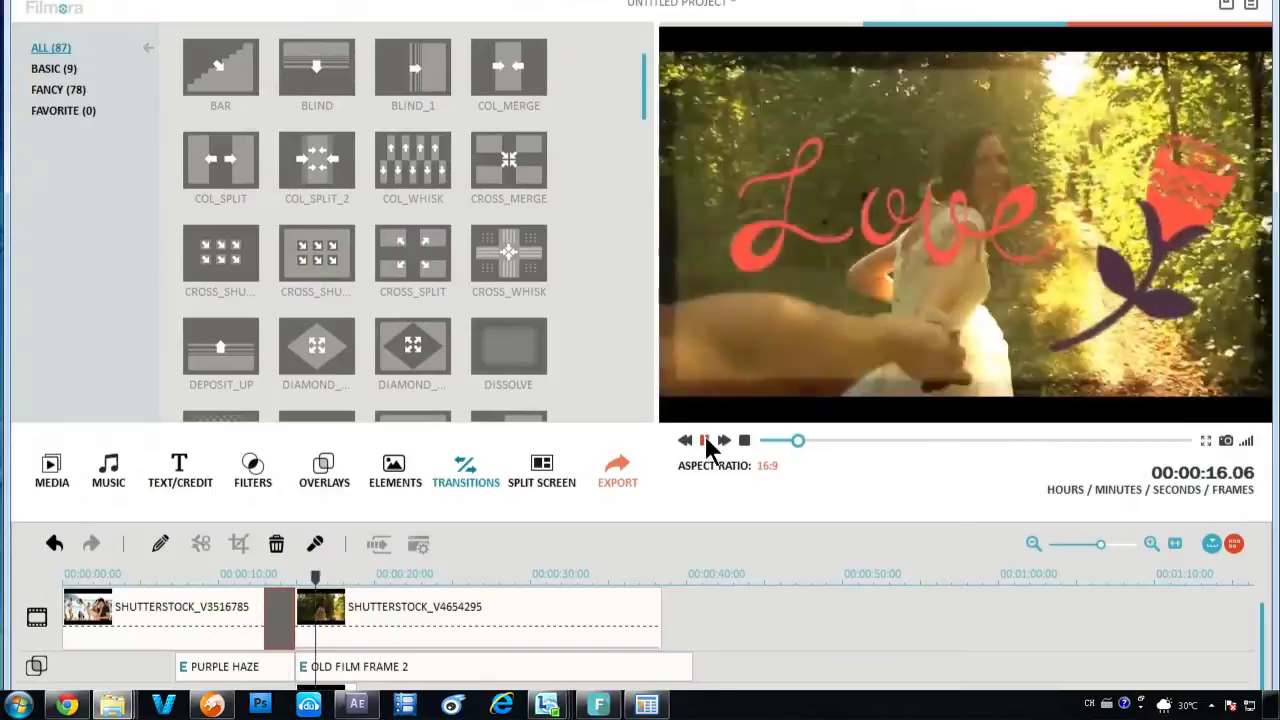
click(705, 441)
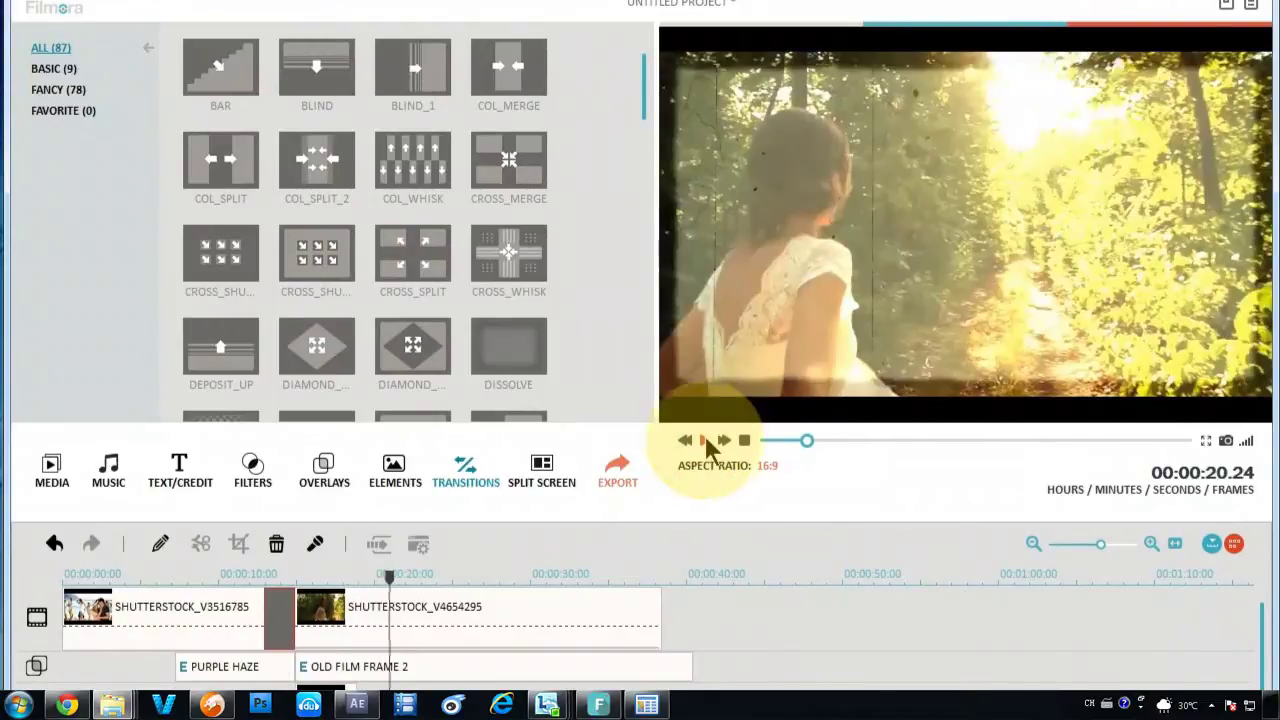
click(541, 470)
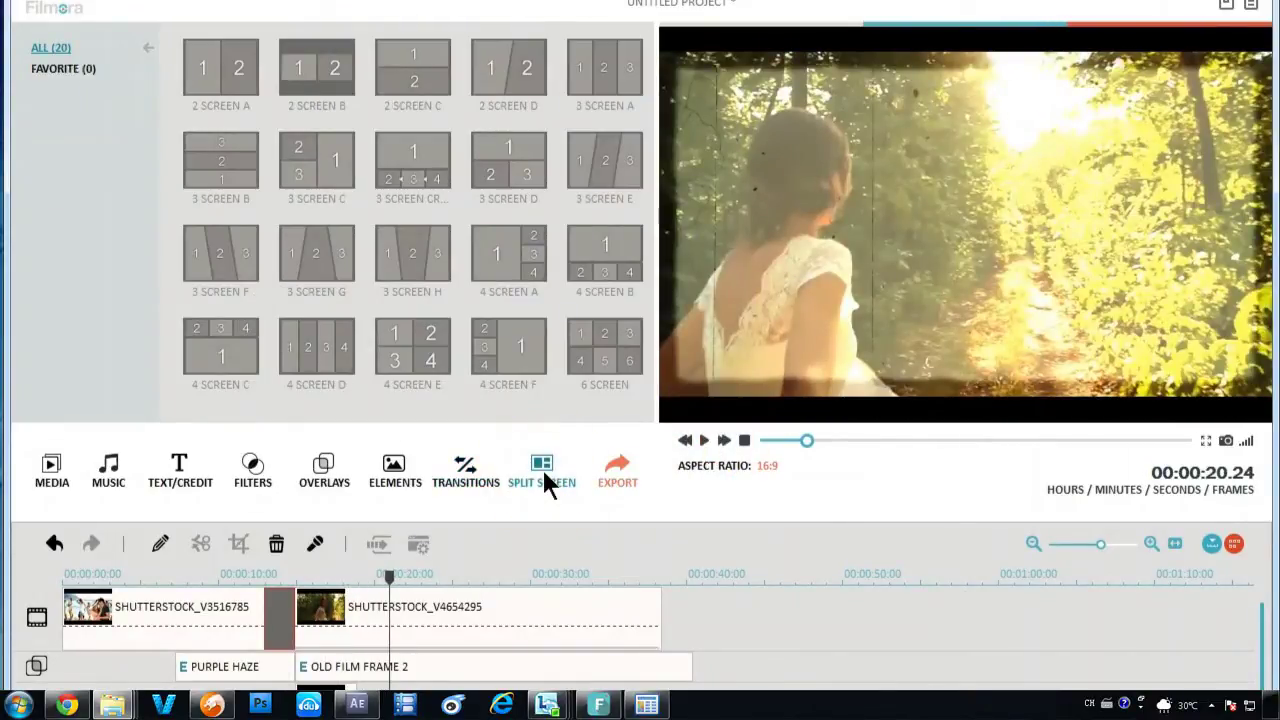
- Add 2 SCREEN A after the forest clip with the beach clip left and the forest clip right, and confirm
drag(229, 76, 693, 630)
drag(235, 110, 505, 120)
click(503, 122)
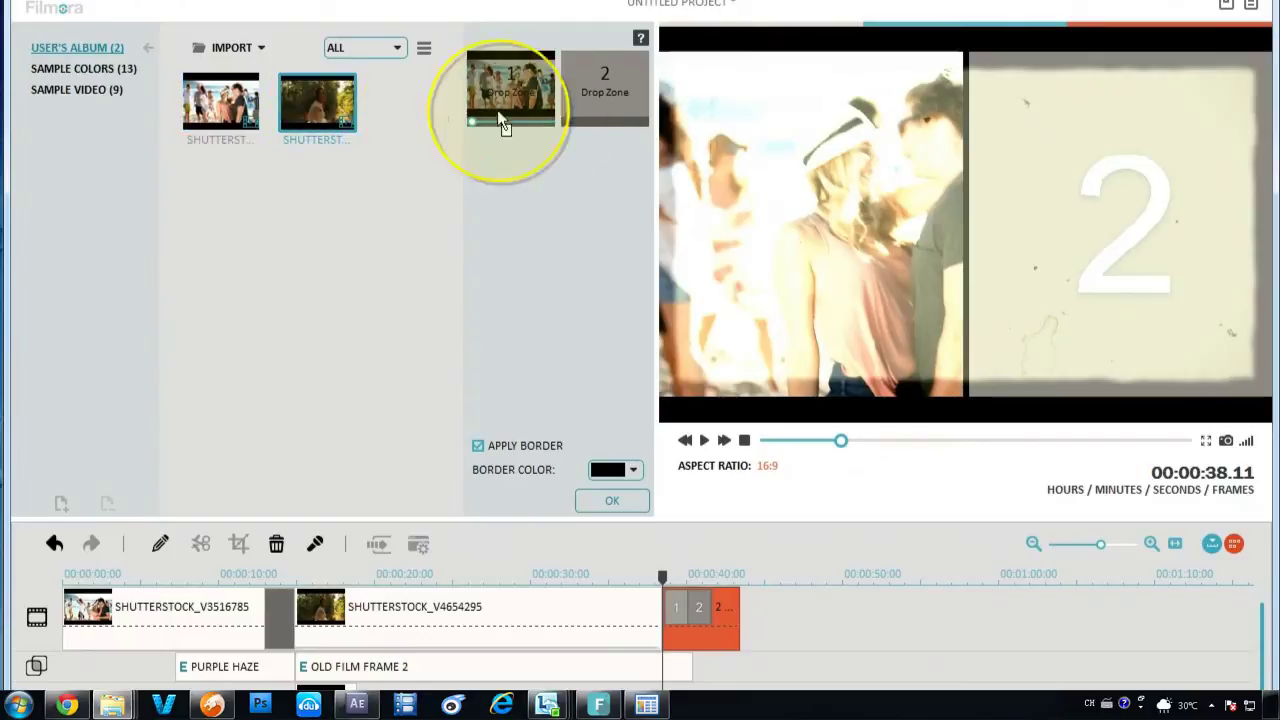
drag(317, 103, 605, 88)
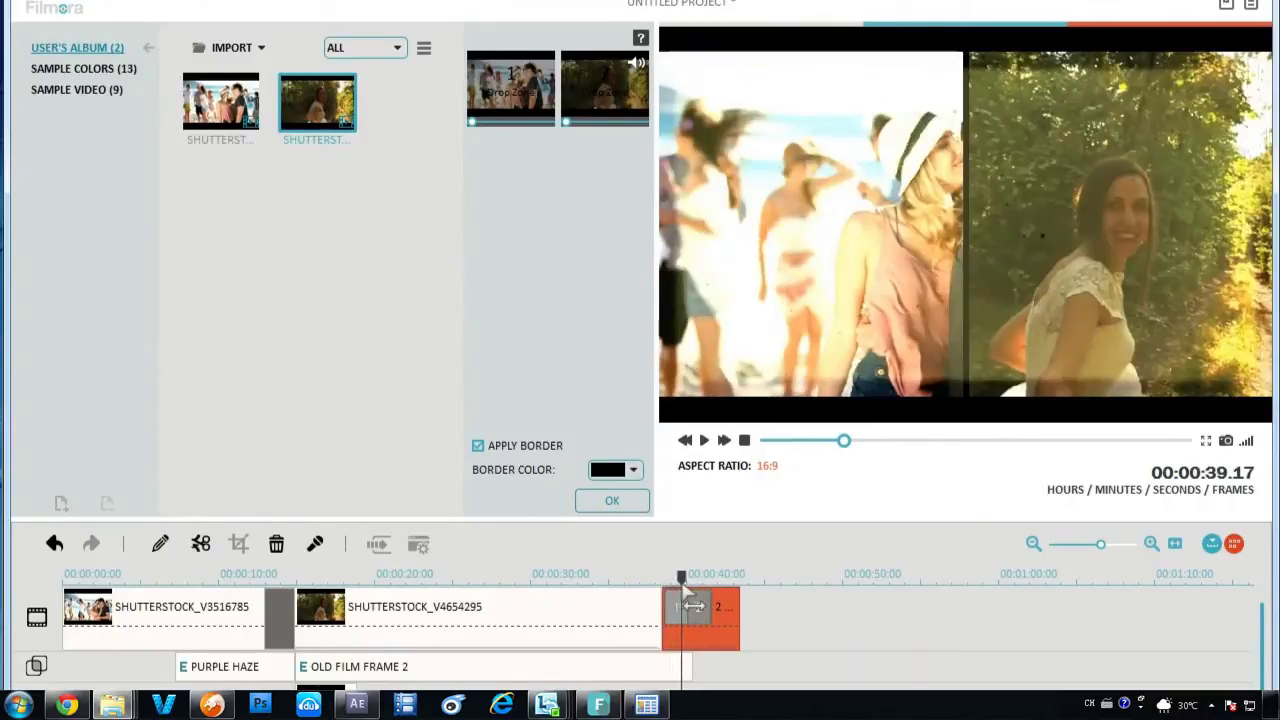
click(612, 501)
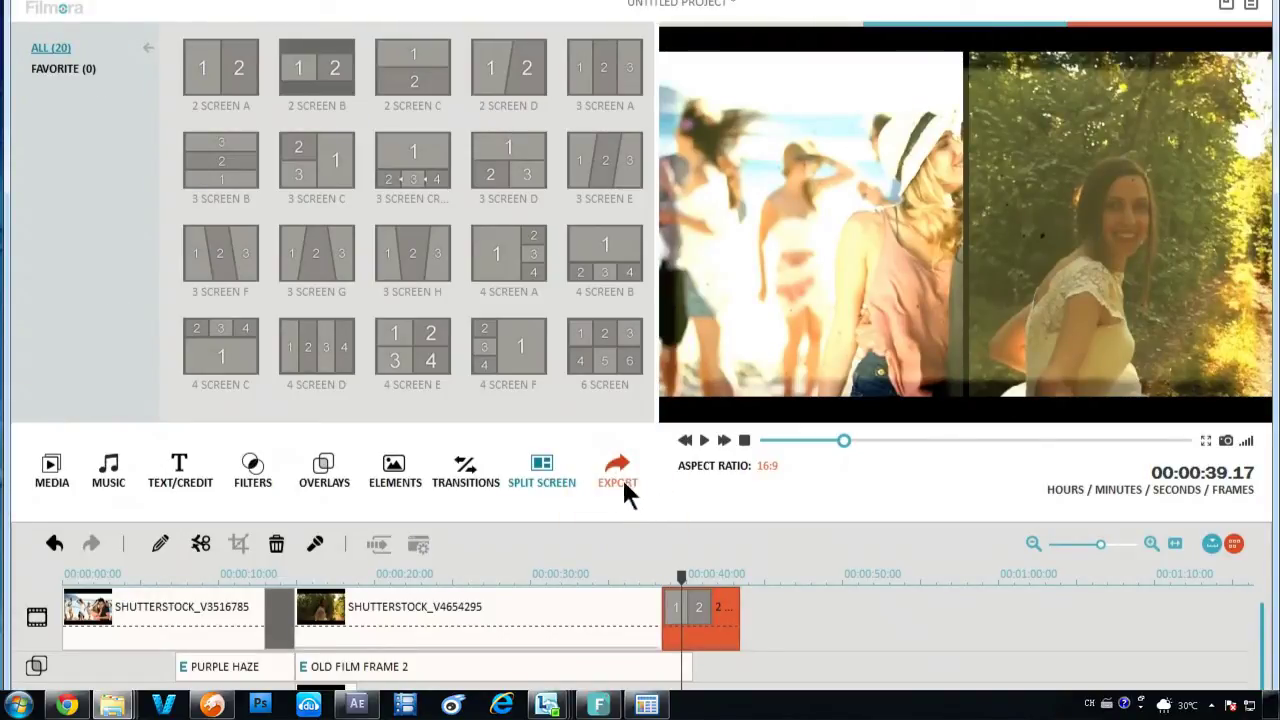
- Open the export window with MOV format, file name love2, 1280*720, after viewing the Device presets
click(621, 484)
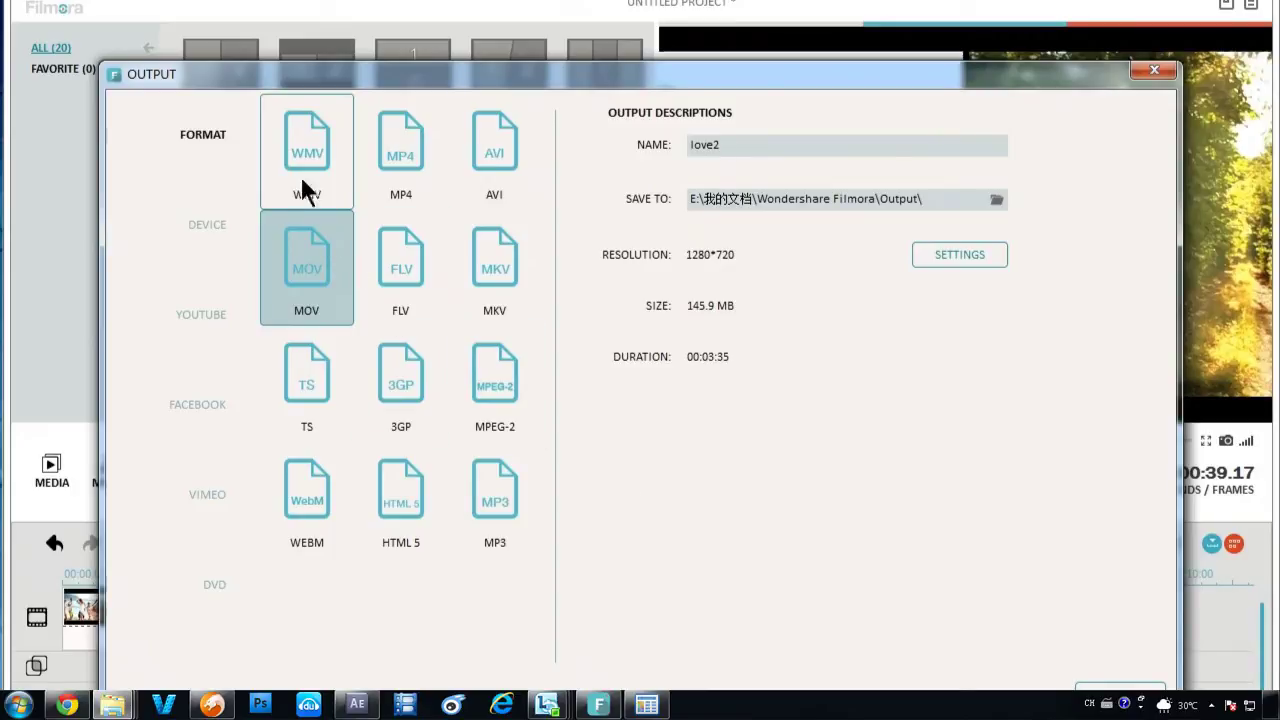
click(210, 228)
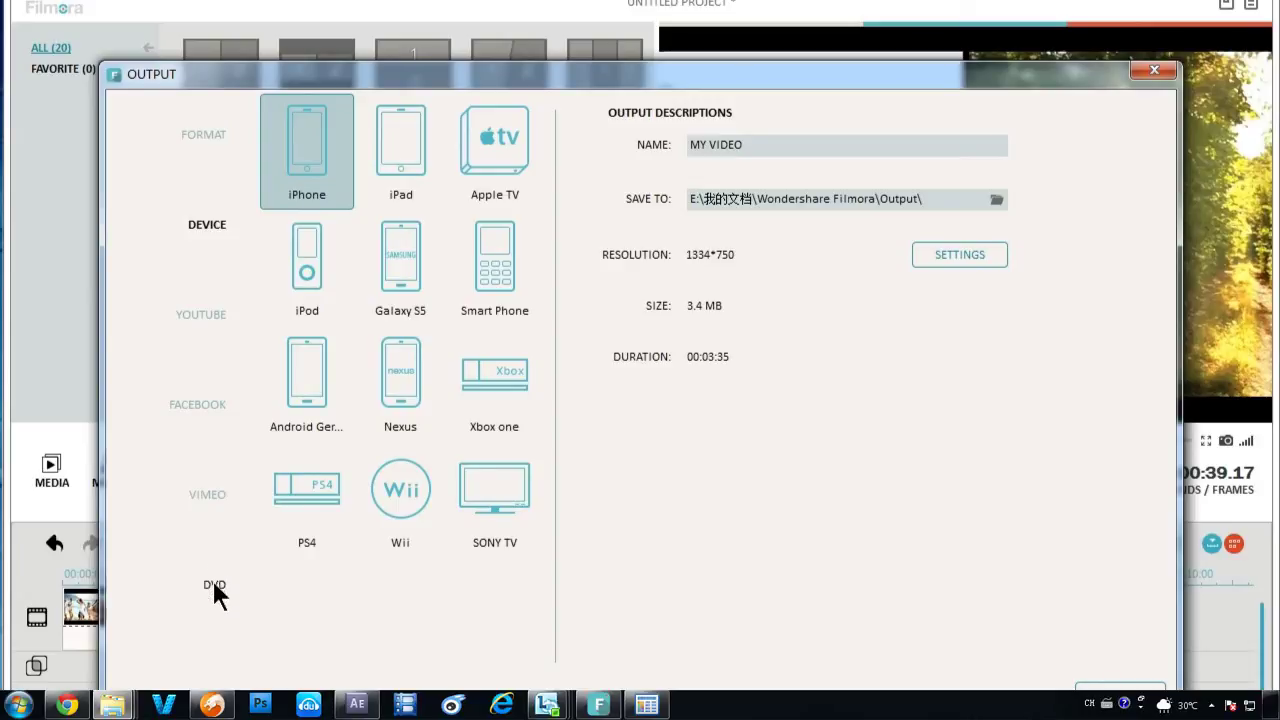
click(204, 140)
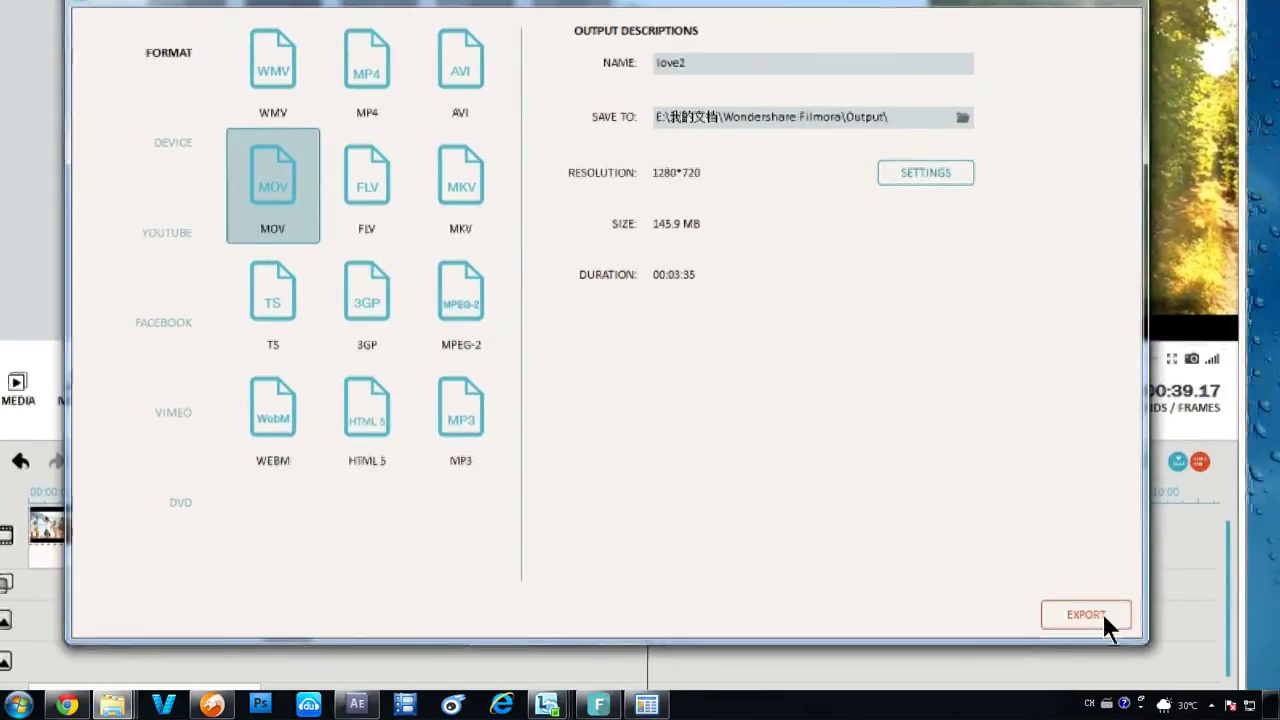
click(1102, 614)
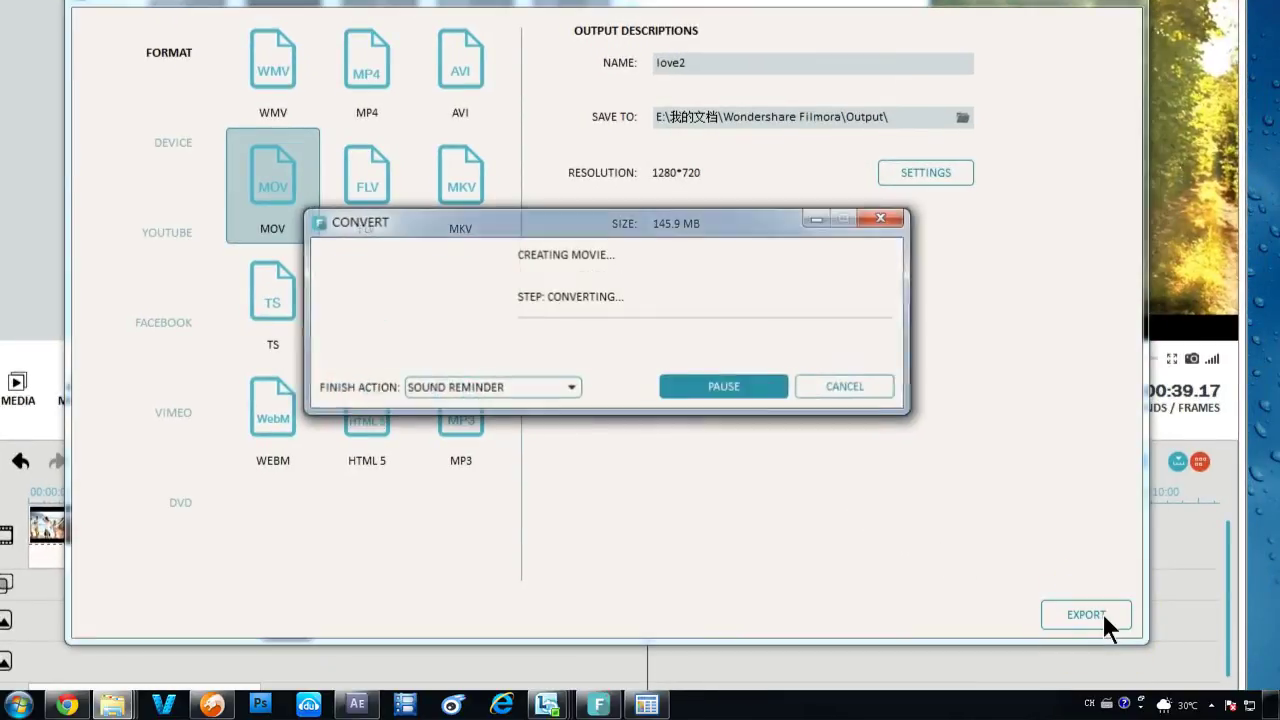